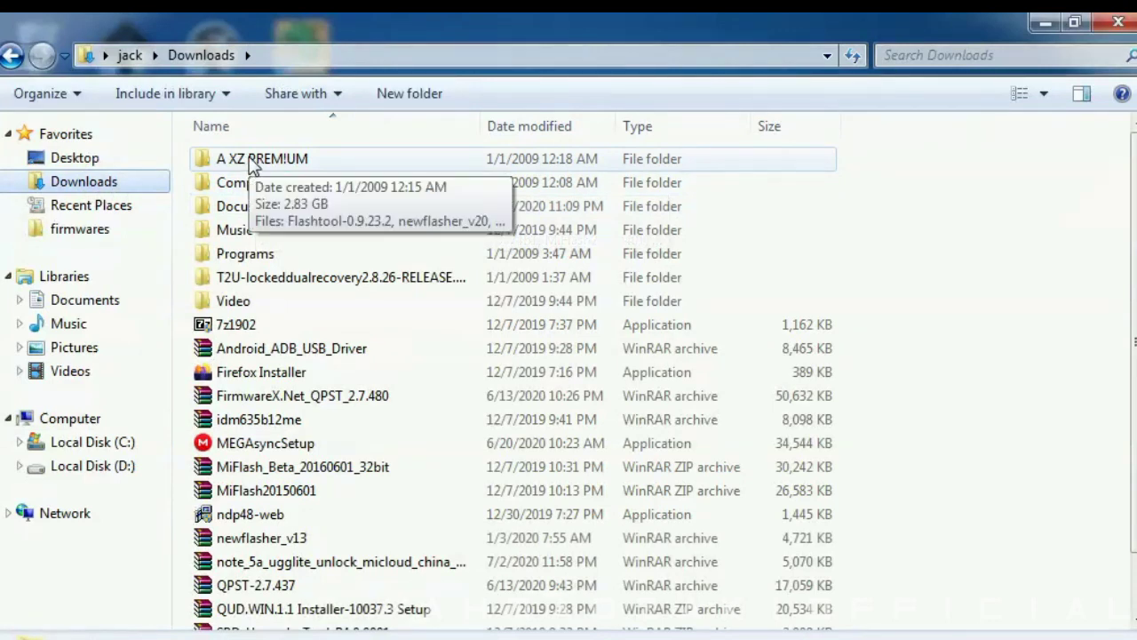
Step: Open the A XZ PREM!UM folder in Downloads
{"action": "double_click", "coordinate": [251, 163]}
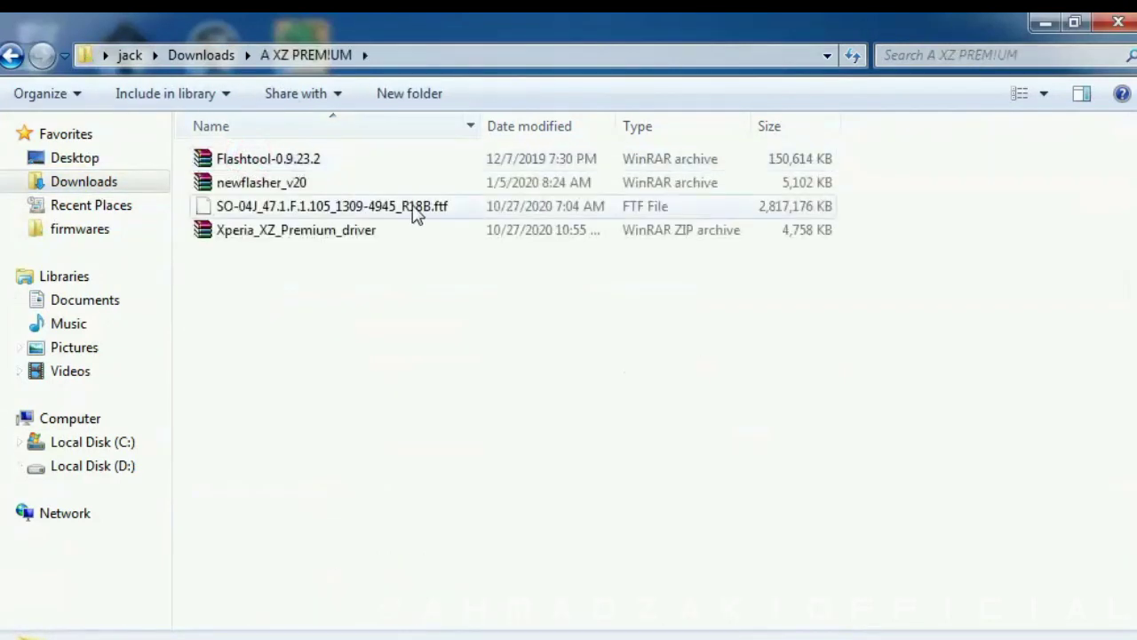
{"action": "mouse_move", "coordinate": [415, 215]}
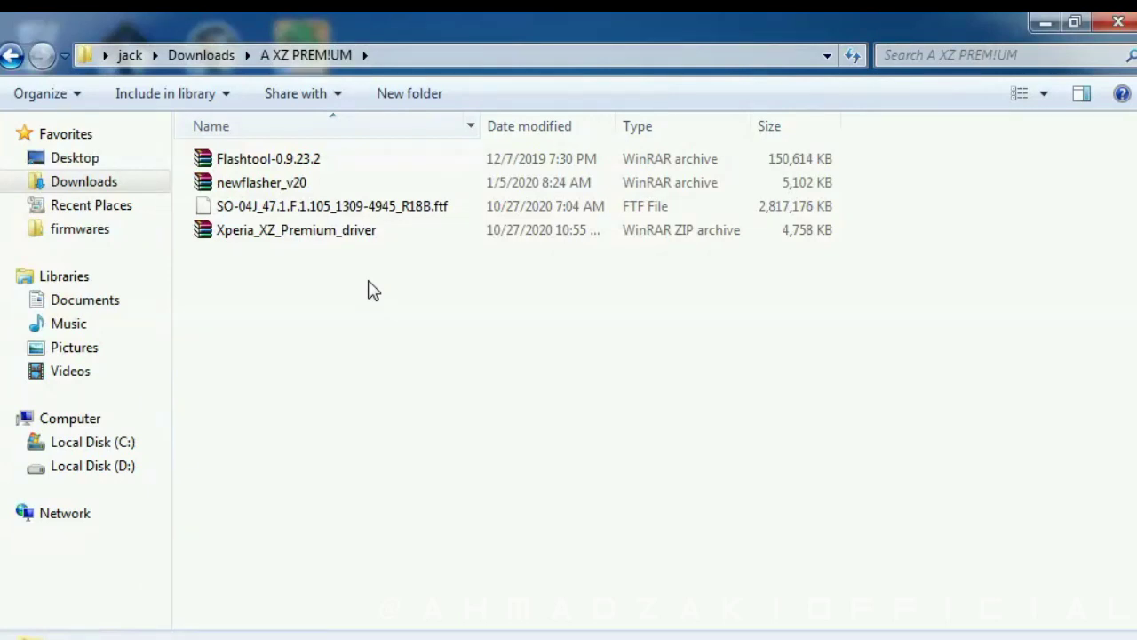
{"action": "left_click", "coordinate": [291, 204], "text": "shift"}
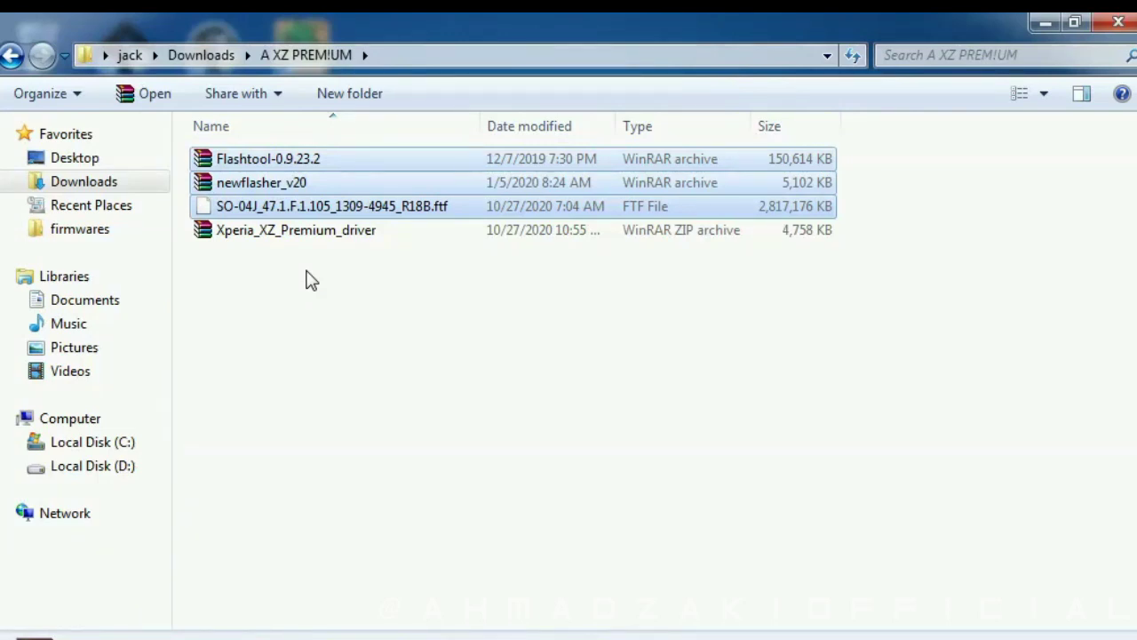
{"action": "left_click", "coordinate": [271, 231], "text": "ctrl"}
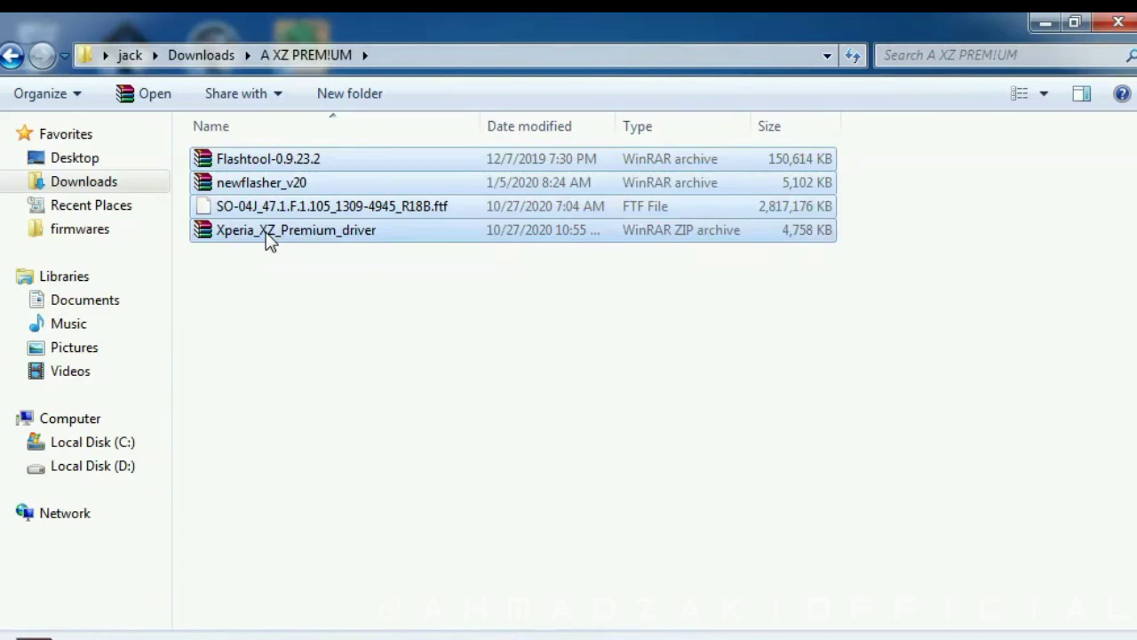
{"action": "left_click", "coordinate": [11, 57]}
{"action": "left_click", "coordinate": [41, 56]}
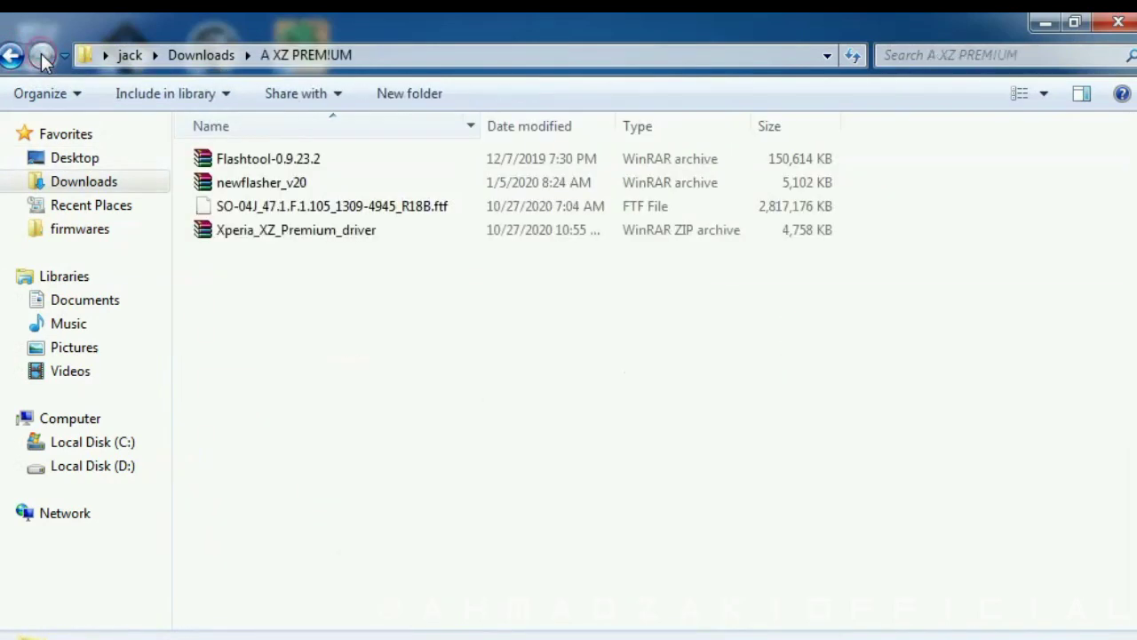
Step: Extract the Flashtool-0.9.23.2 archive with 7-Zip into a Flashtool-0.9.23.2 subfolder of the A XZ PREM!UM folder
{"action": "right_click", "coordinate": [251, 165]}
{"action": "mouse_move", "coordinate": [342, 302]}
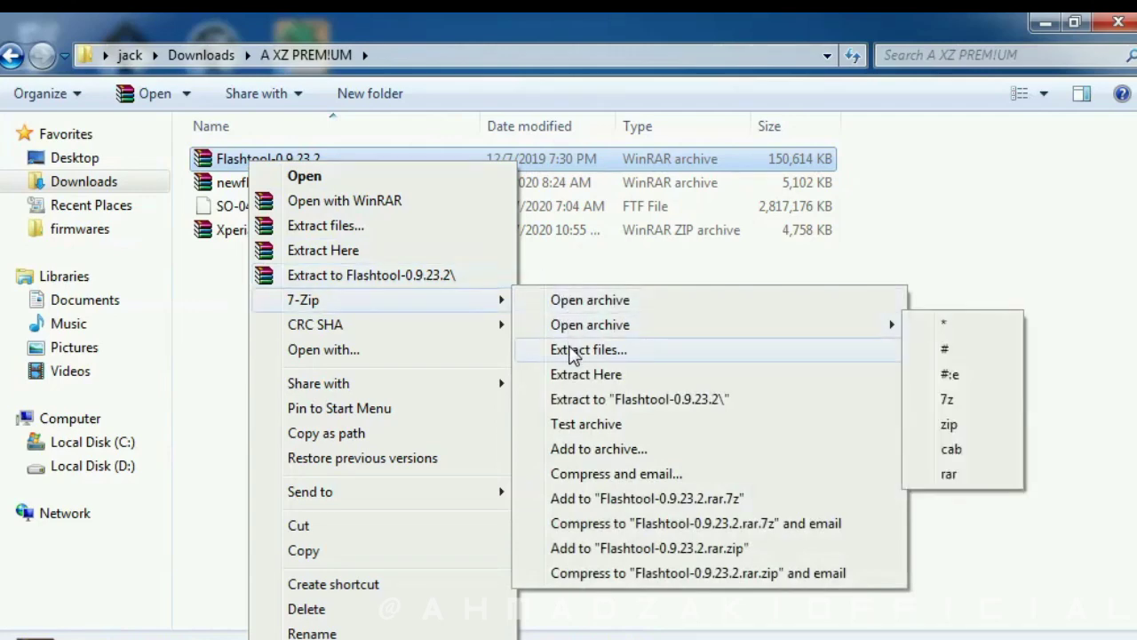
{"action": "left_click", "coordinate": [570, 351]}
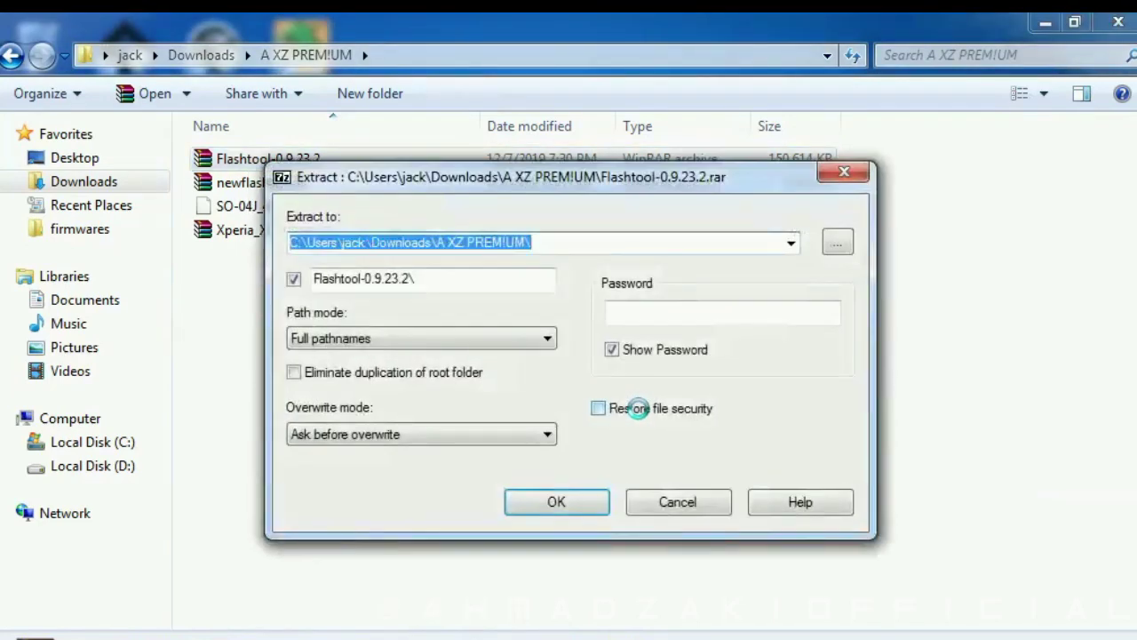
{"action": "left_click", "coordinate": [556, 503]}
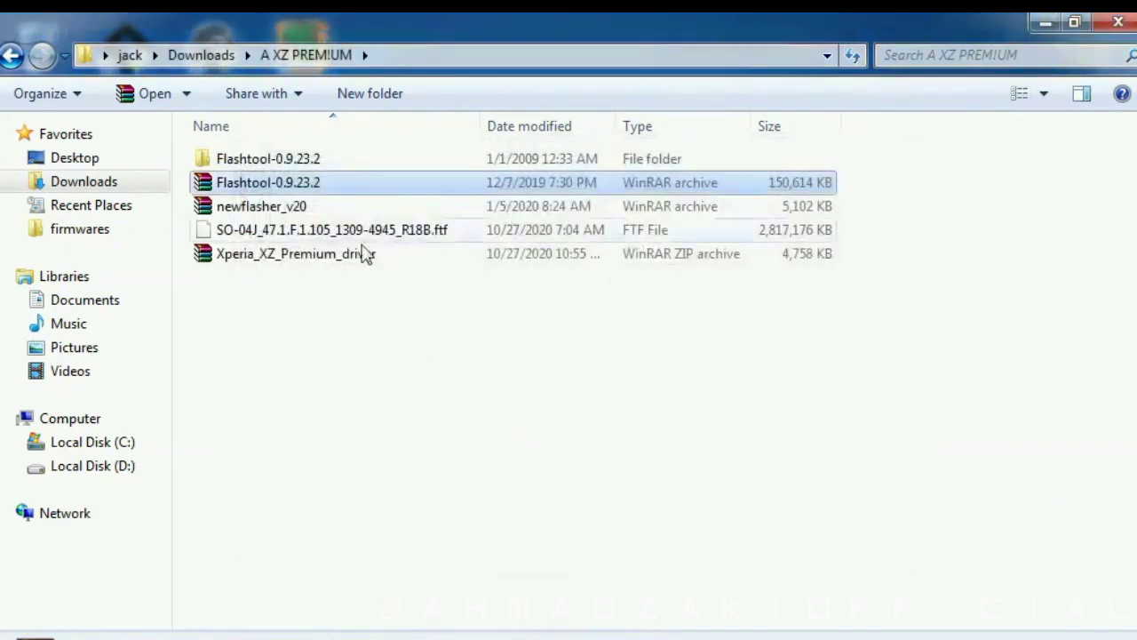
Step: Open the extracted Flashtool-0.9.23.2 folder and the folder of the same name inside it
{"action": "left_click", "coordinate": [257, 162]}
{"action": "right_click", "coordinate": [255, 160]}
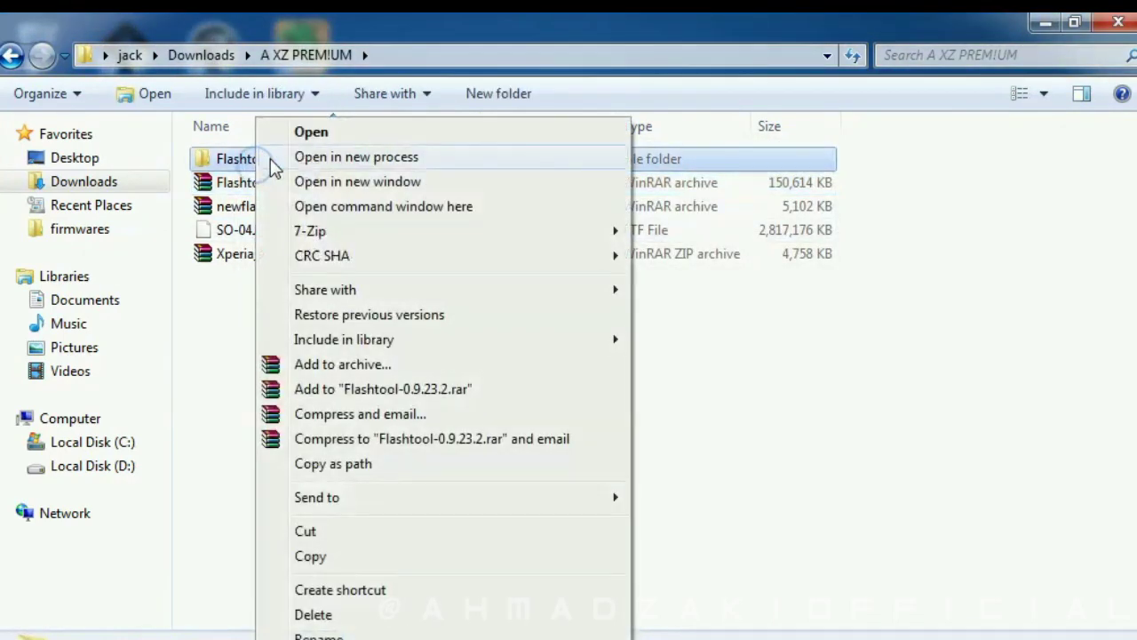
{"action": "left_click", "coordinate": [316, 133]}
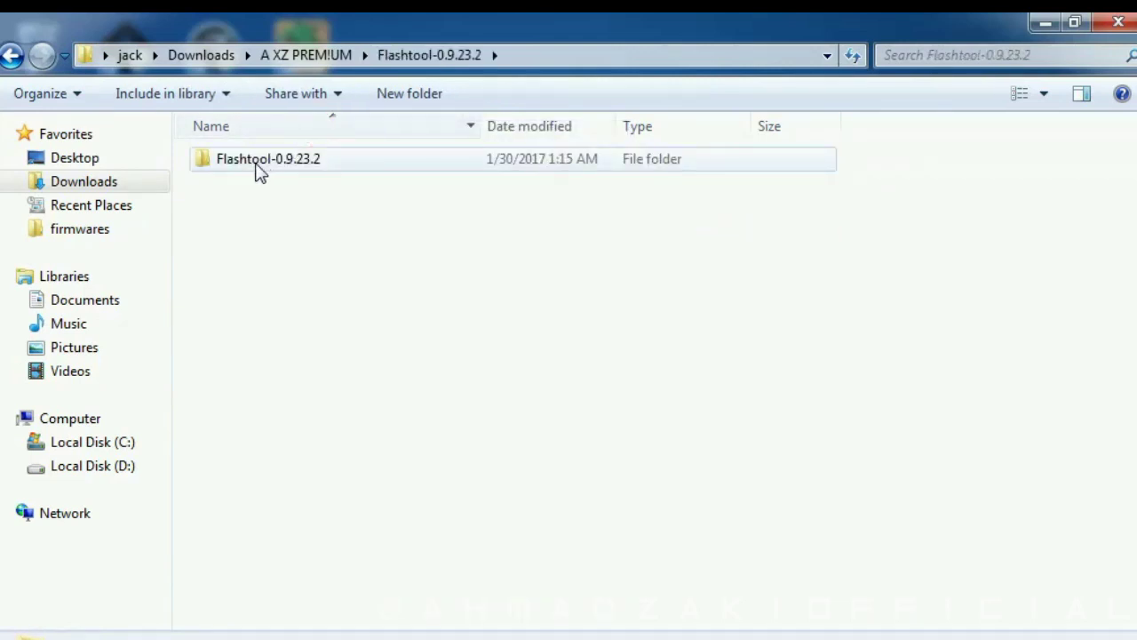
{"action": "double_click", "coordinate": [254, 162]}
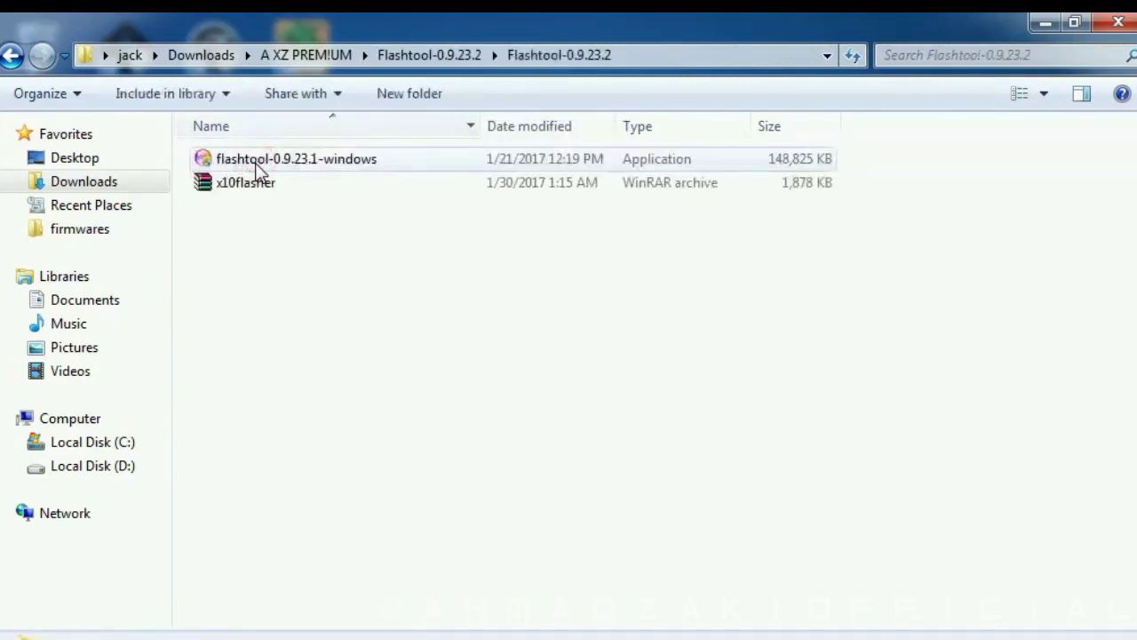
Step: Run flashtool-0.9.23.1-windows as administrator and complete the Flashtool setup with the Start Menu folder Flashtool
{"action": "left_click", "coordinate": [256, 164]}
{"action": "right_click", "coordinate": [255, 162]}
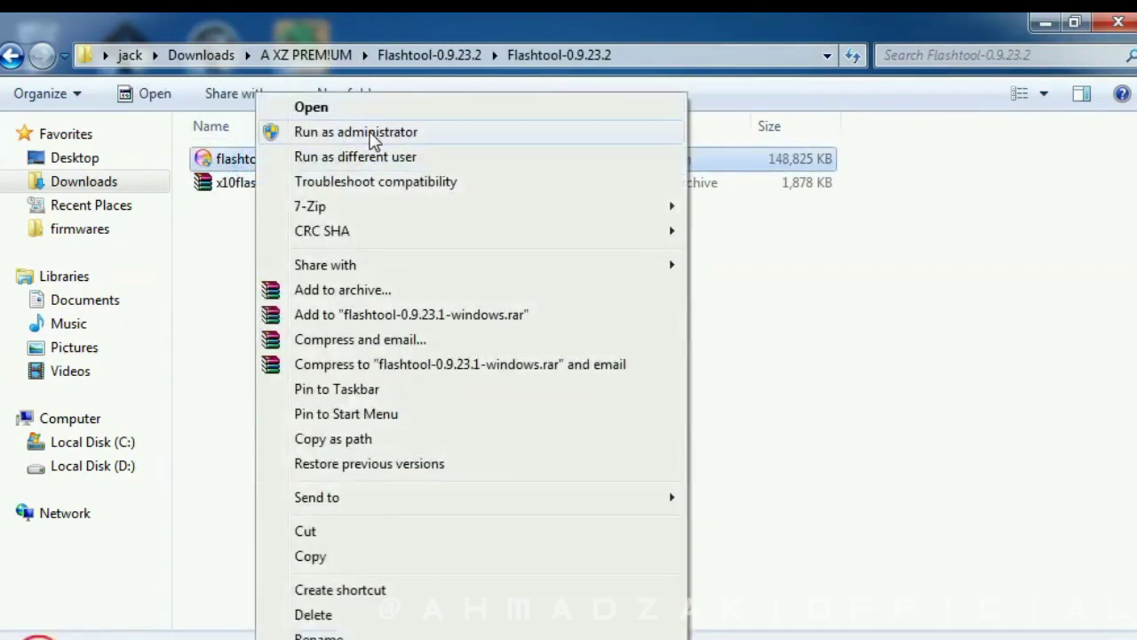
{"action": "left_click", "coordinate": [373, 133]}
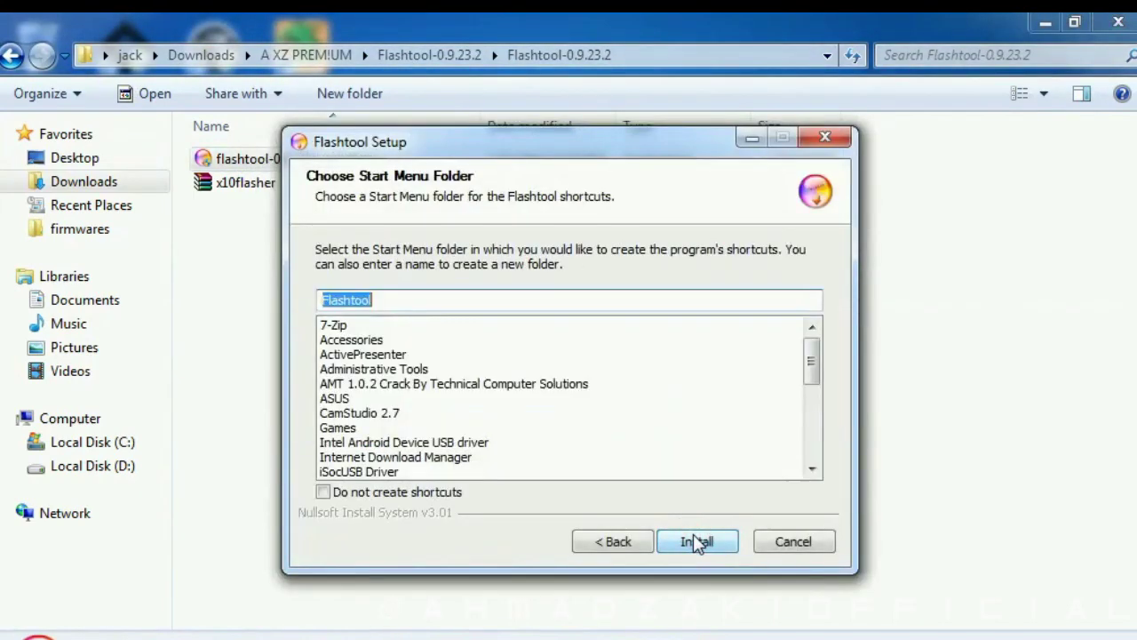
{"action": "left_click", "coordinate": [693, 538]}
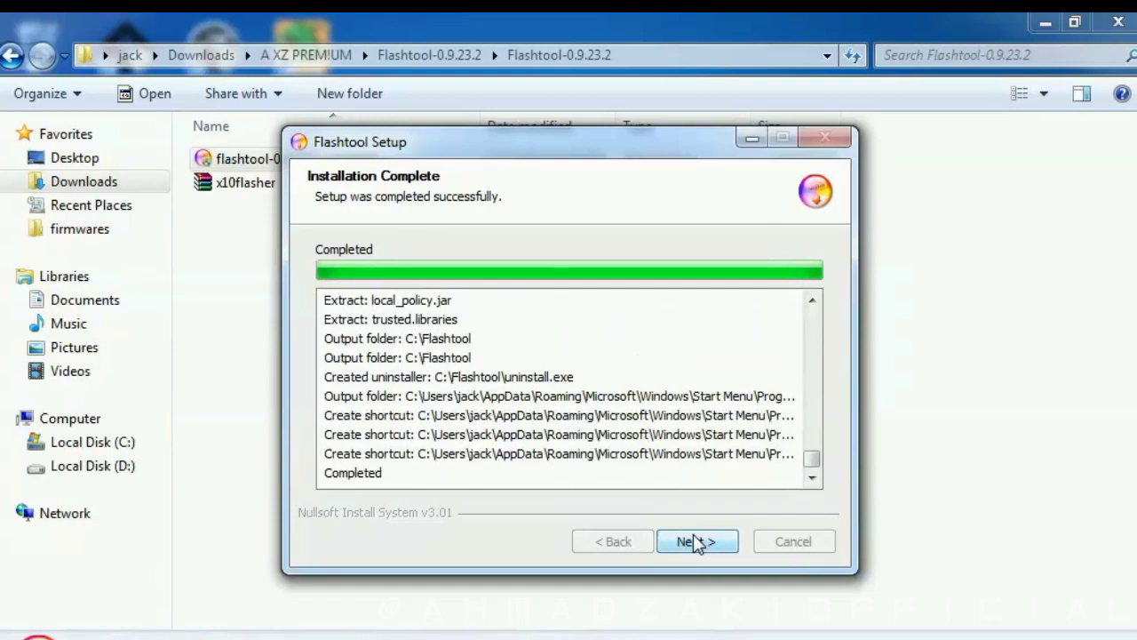
{"action": "left_click", "coordinate": [697, 543]}
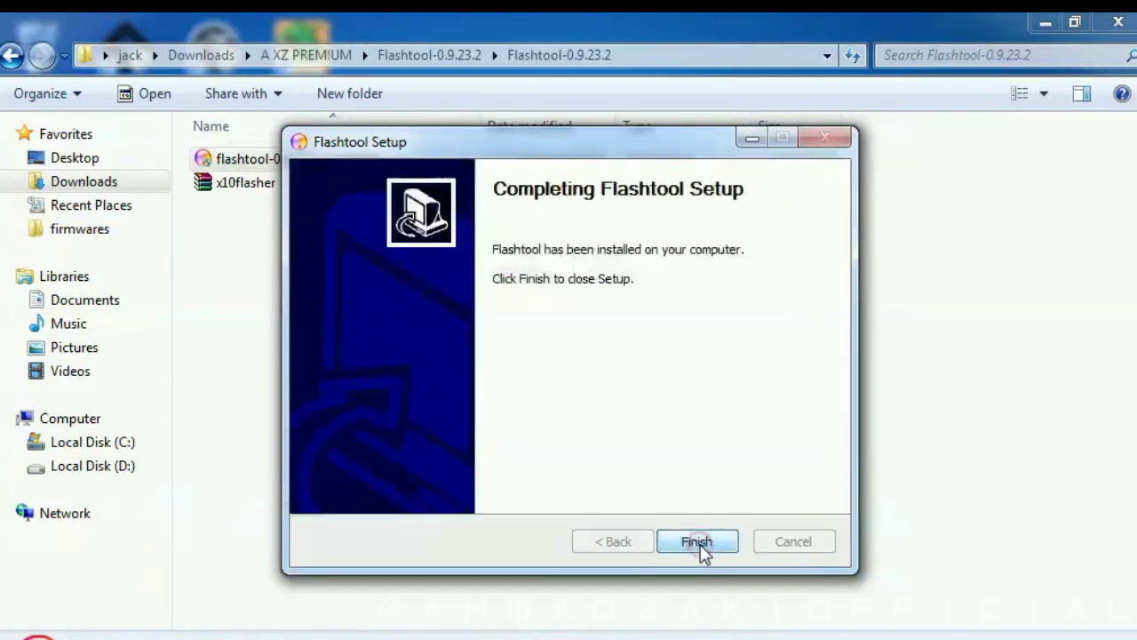
{"action": "left_click", "coordinate": [699, 544]}
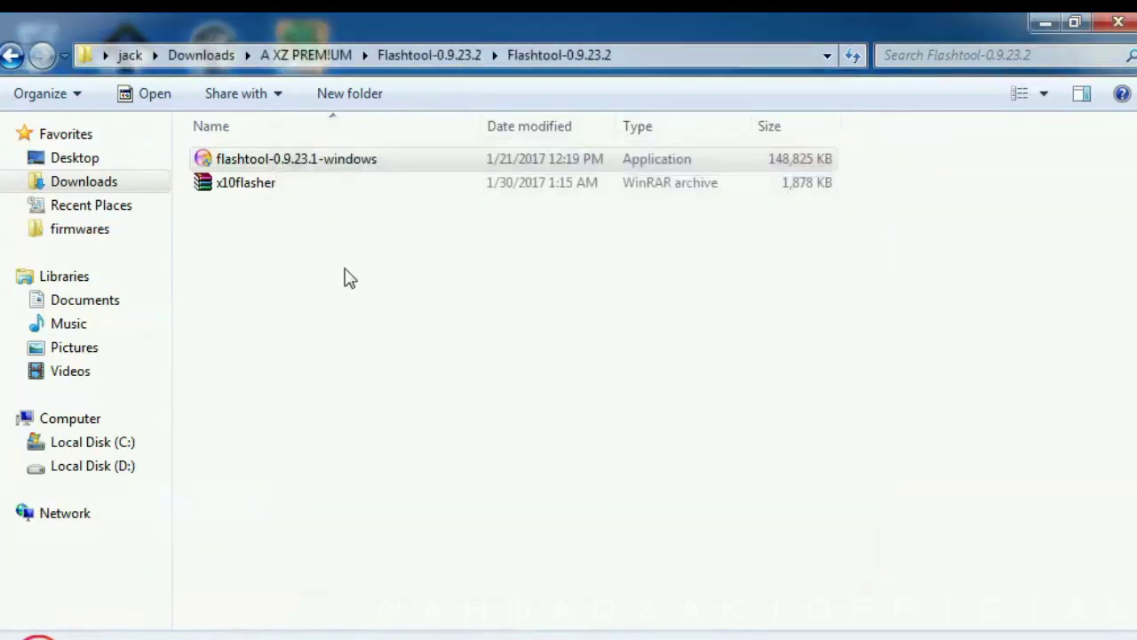
Step: Copy the x10flasher archive from the extracted Flashtool-0.9.23.2 folder to the clipboard
{"action": "left_click", "coordinate": [12, 59]}
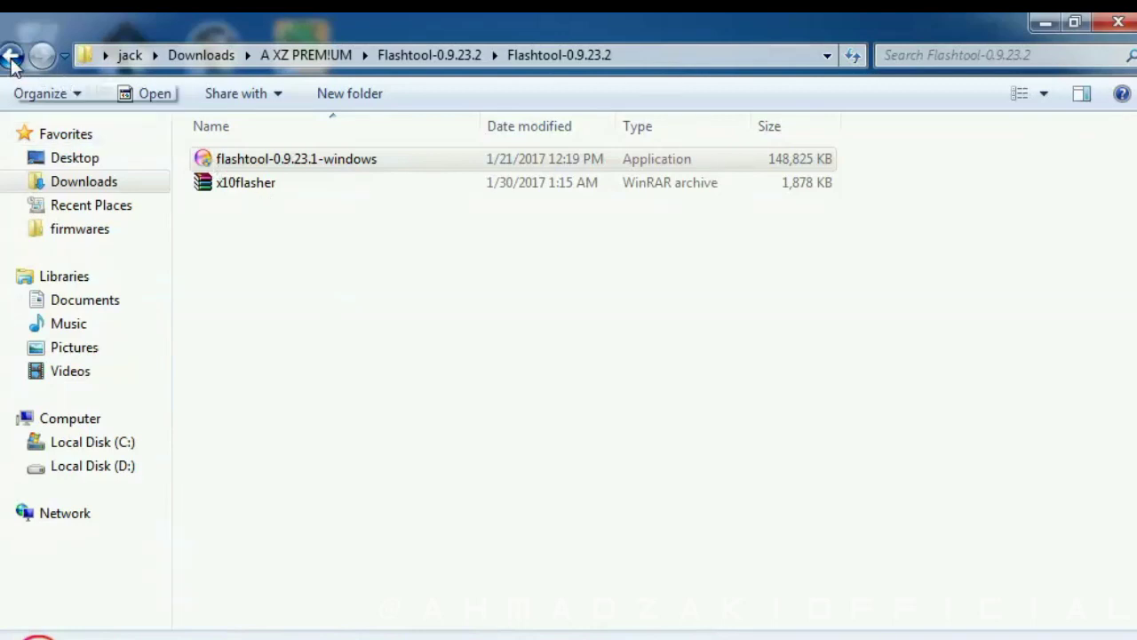
{"action": "left_click", "coordinate": [43, 57]}
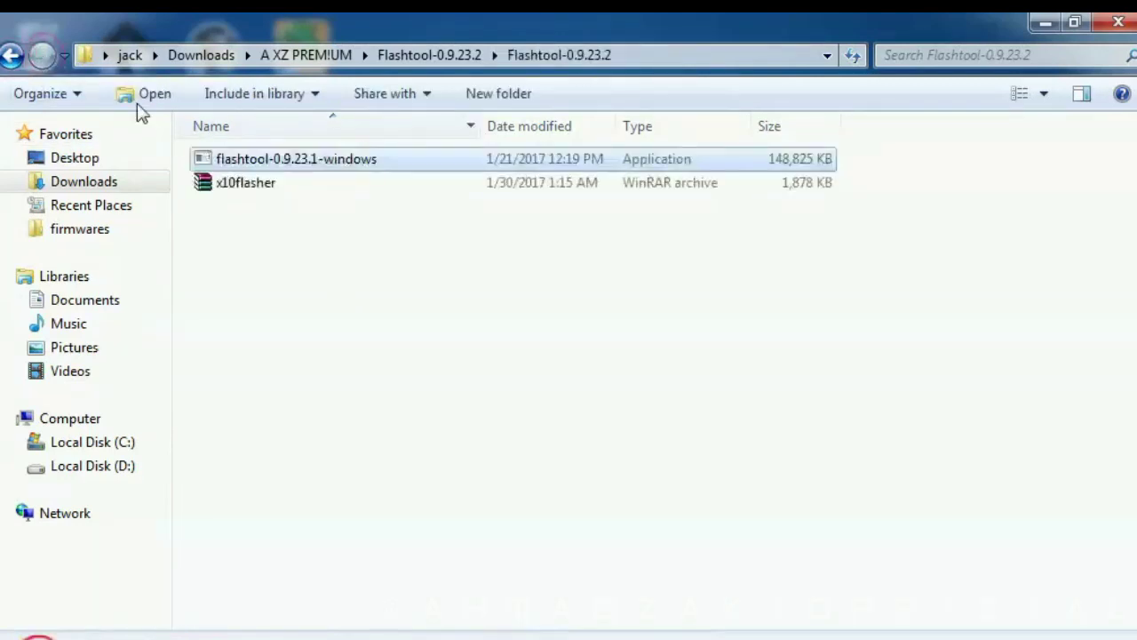
{"action": "right_click", "coordinate": [228, 188]}
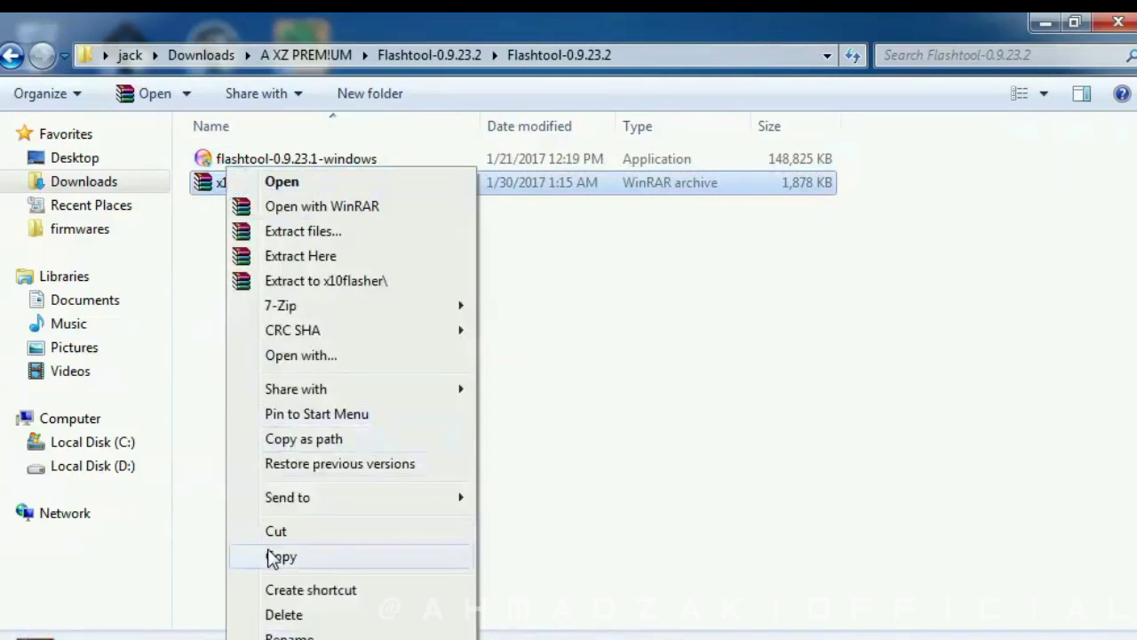
{"action": "left_click", "coordinate": [302, 557]}
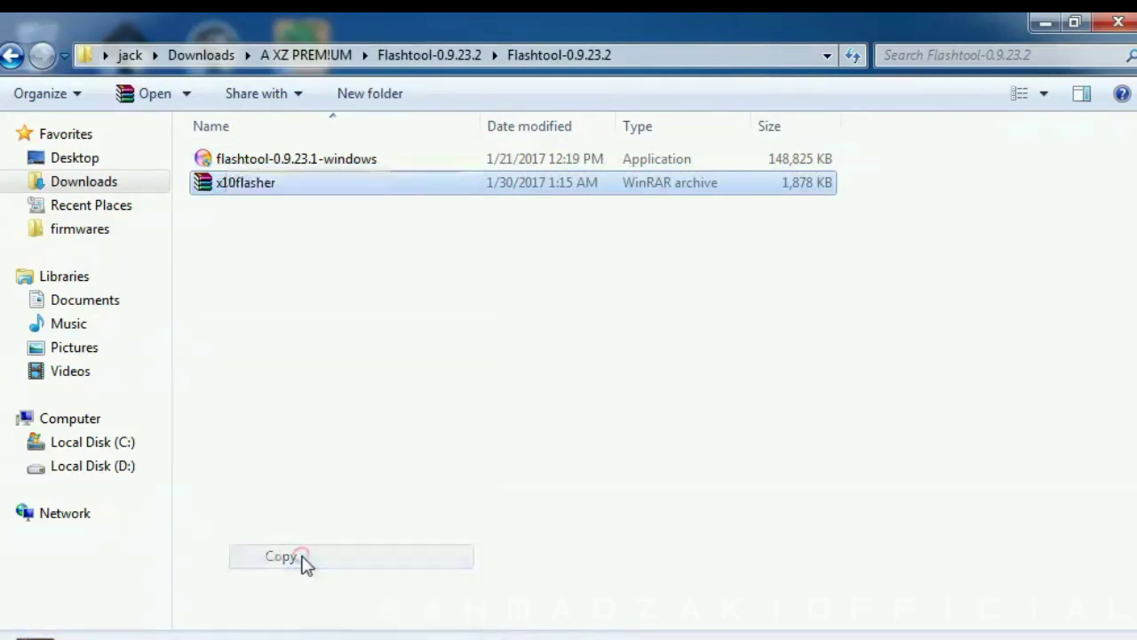
Step: Paste x10flasher into the Flashtool folder on Local Disk (C:), replacing the existing file
{"action": "left_click", "coordinate": [121, 444]}
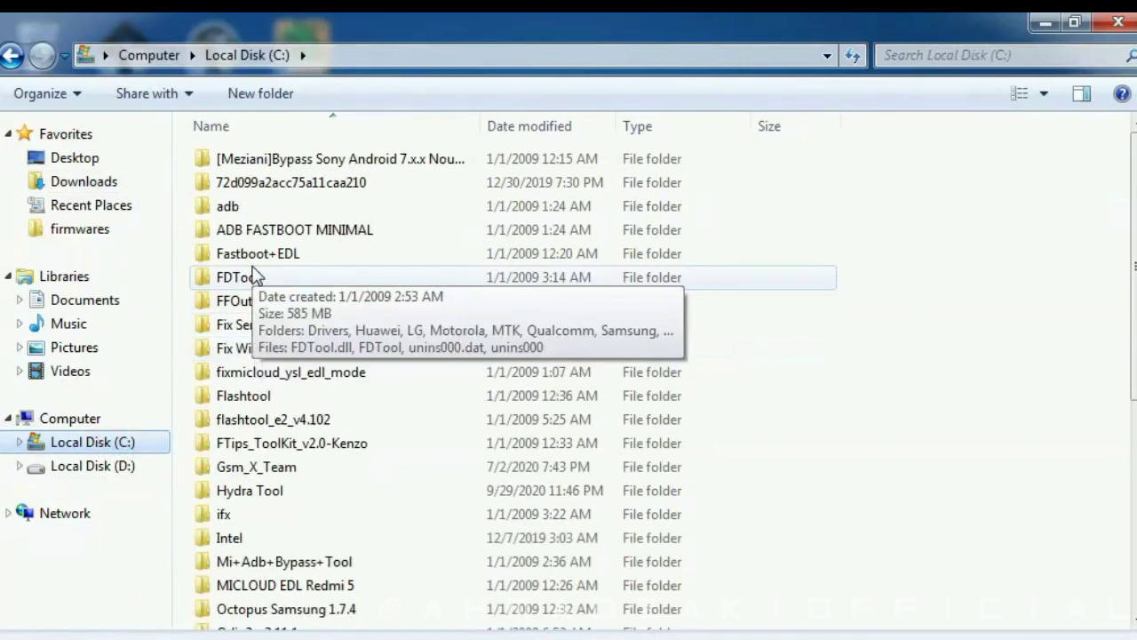
{"action": "right_click", "coordinate": [244, 396]}
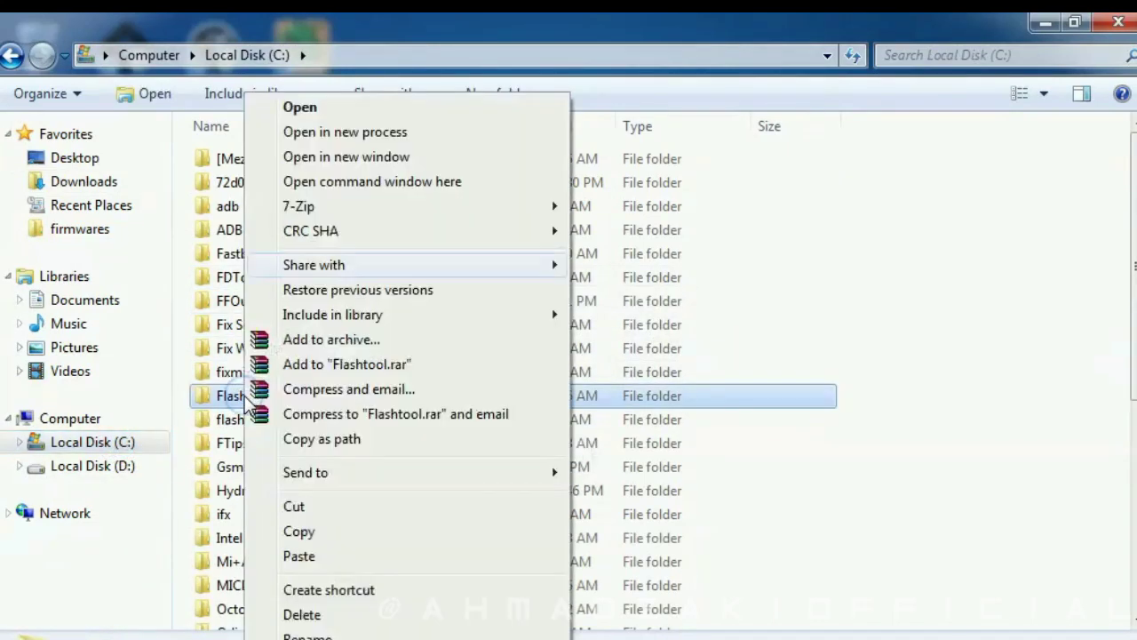
{"action": "left_click", "coordinate": [343, 113]}
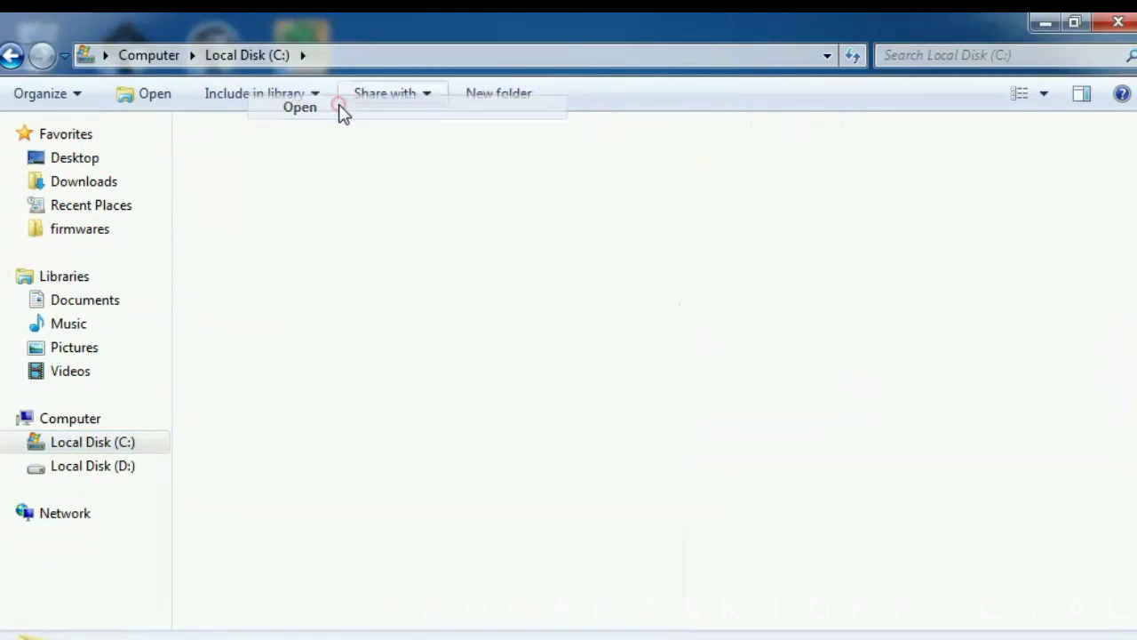
{"action": "right_click", "coordinate": [371, 506]}
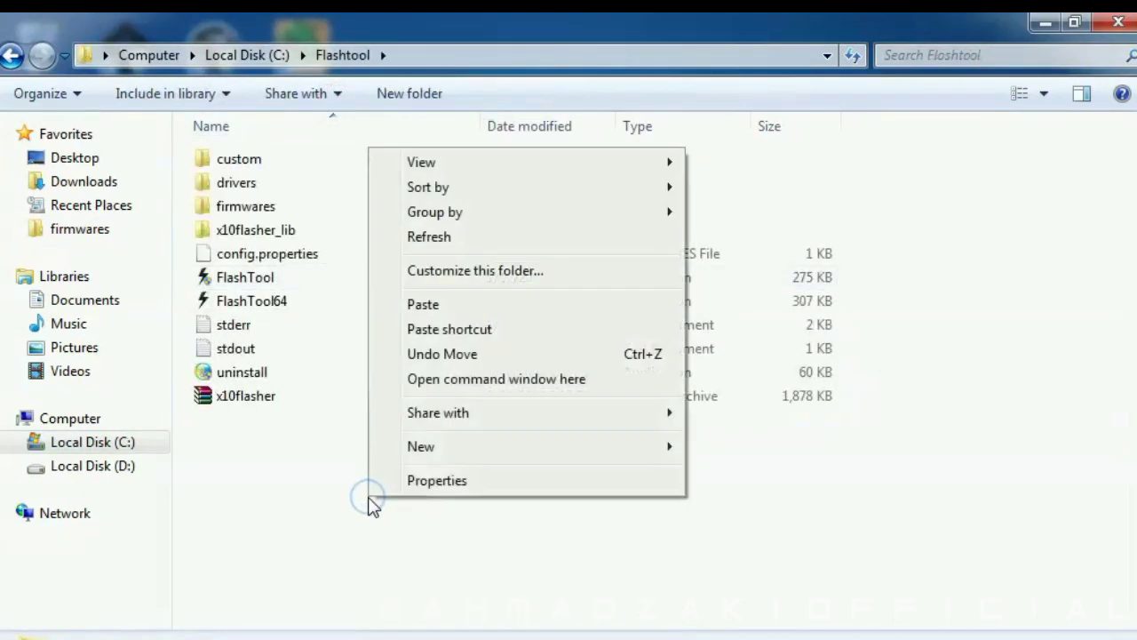
{"action": "left_click", "coordinate": [482, 307]}
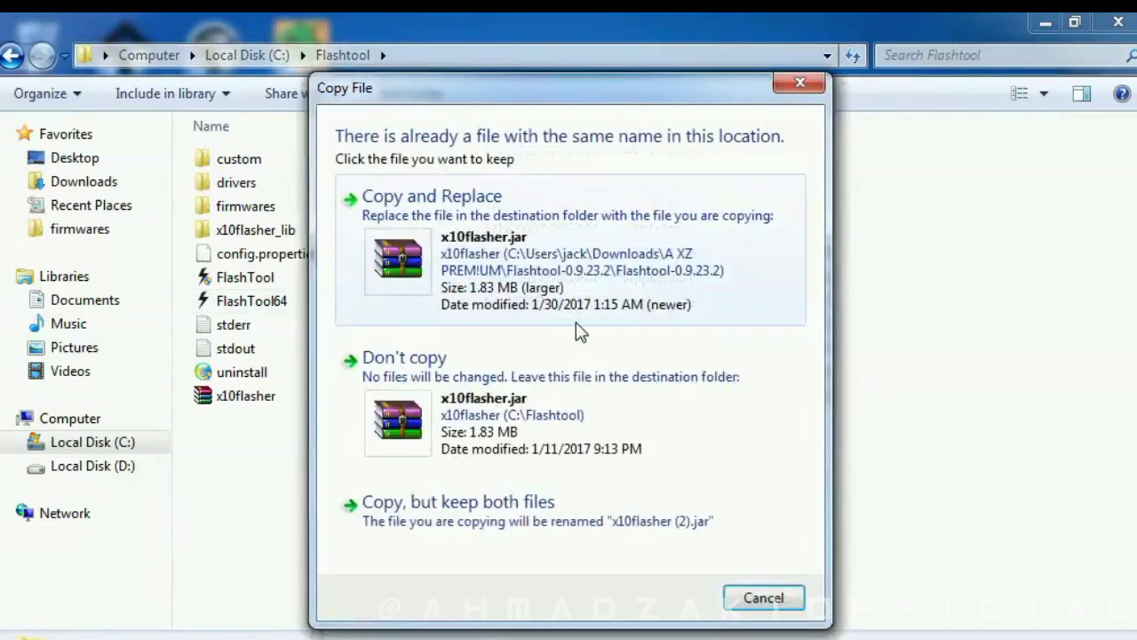
{"action": "left_click", "coordinate": [515, 254]}
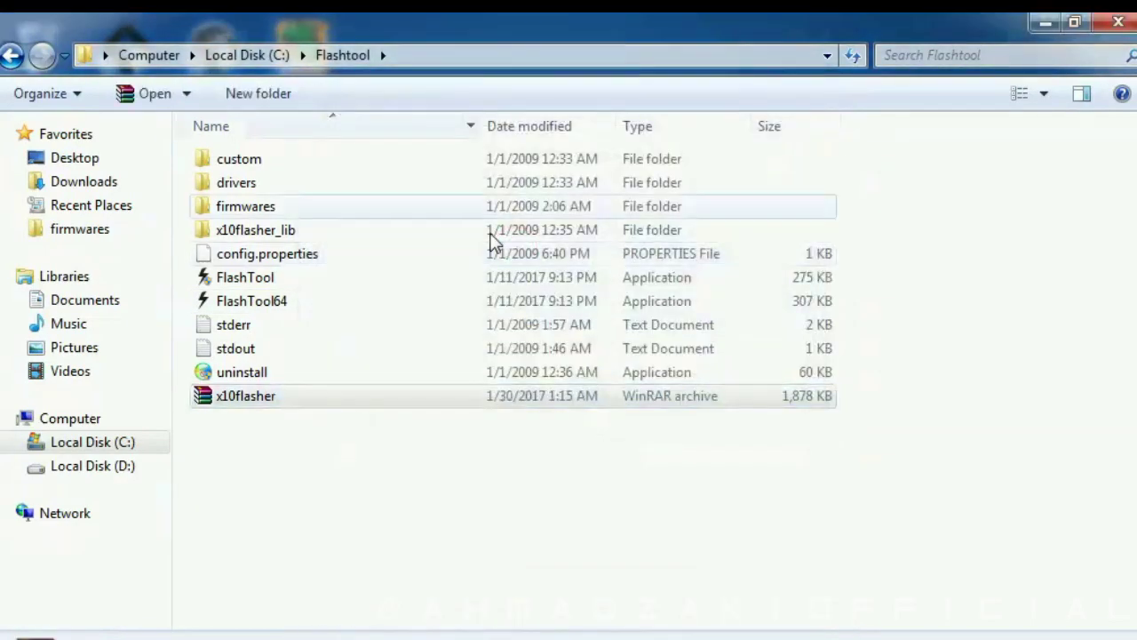
Step: Launch the Flashtool-drivers installer from Flashtool's drivers folder and proceed to its component selection
{"action": "right_click", "coordinate": [242, 191]}
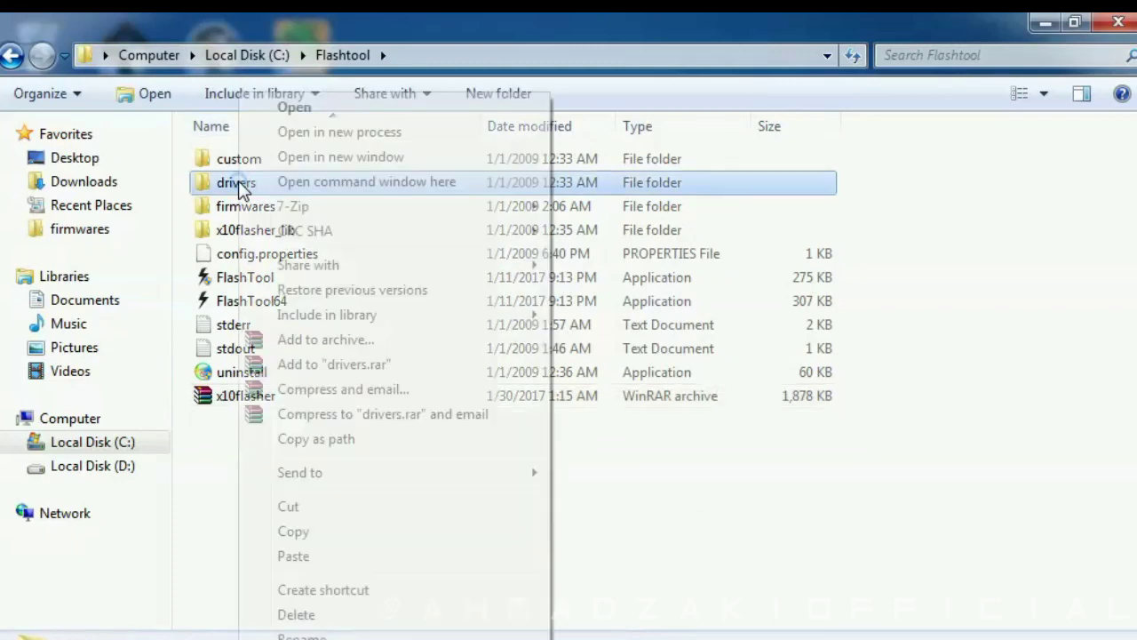
{"action": "left_click", "coordinate": [296, 108]}
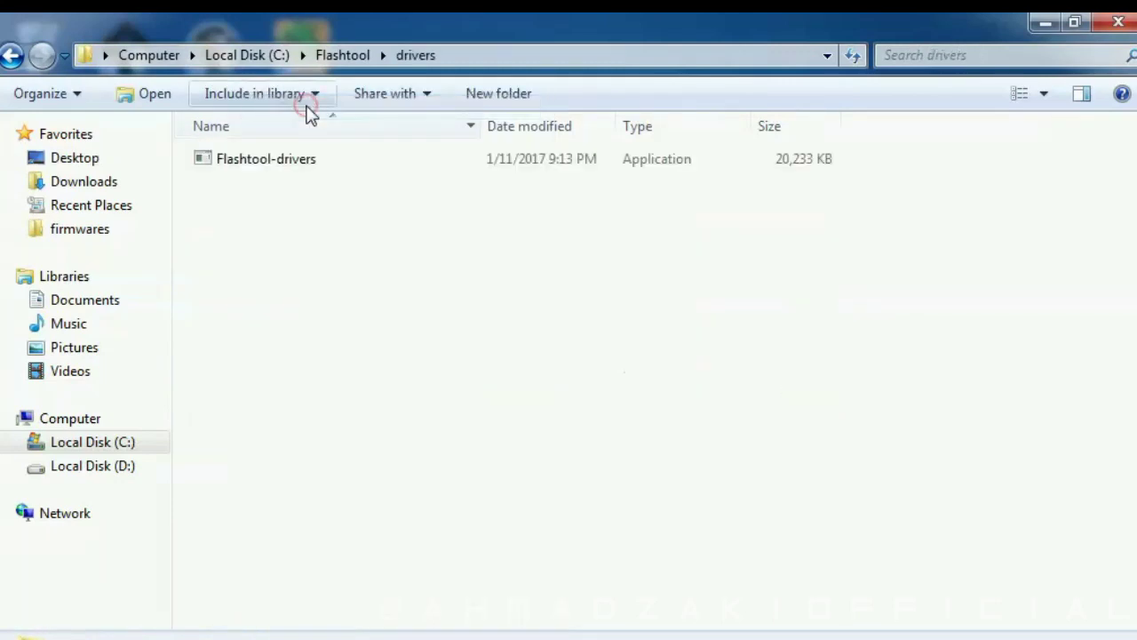
{"action": "right_click", "coordinate": [253, 167]}
{"action": "left_click", "coordinate": [286, 142]}
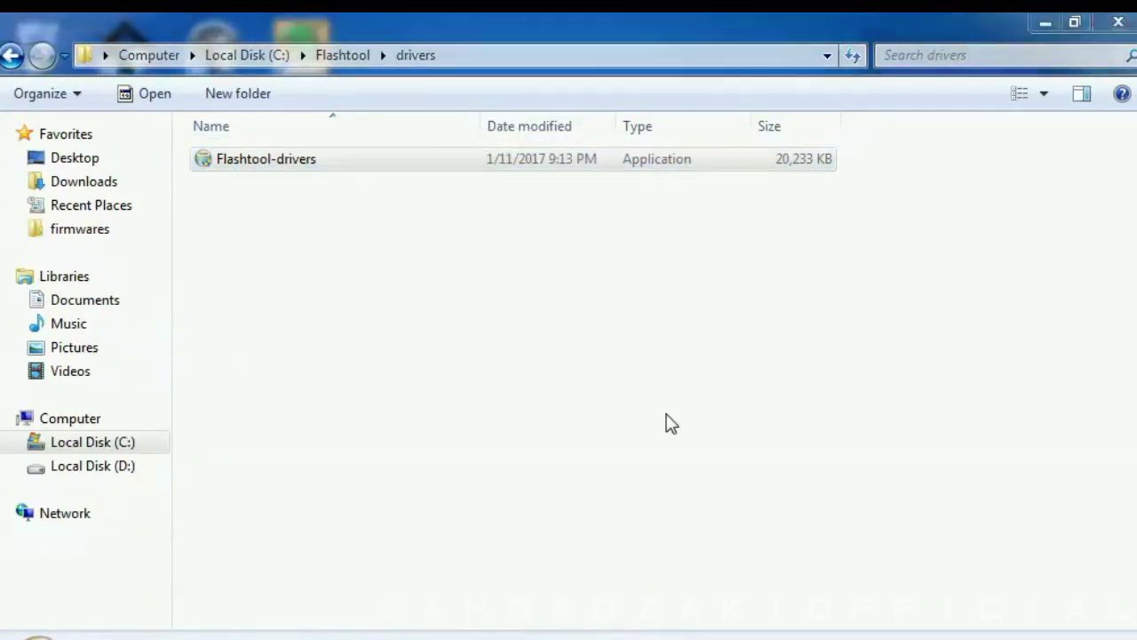
{"action": "left_click", "coordinate": [711, 544]}
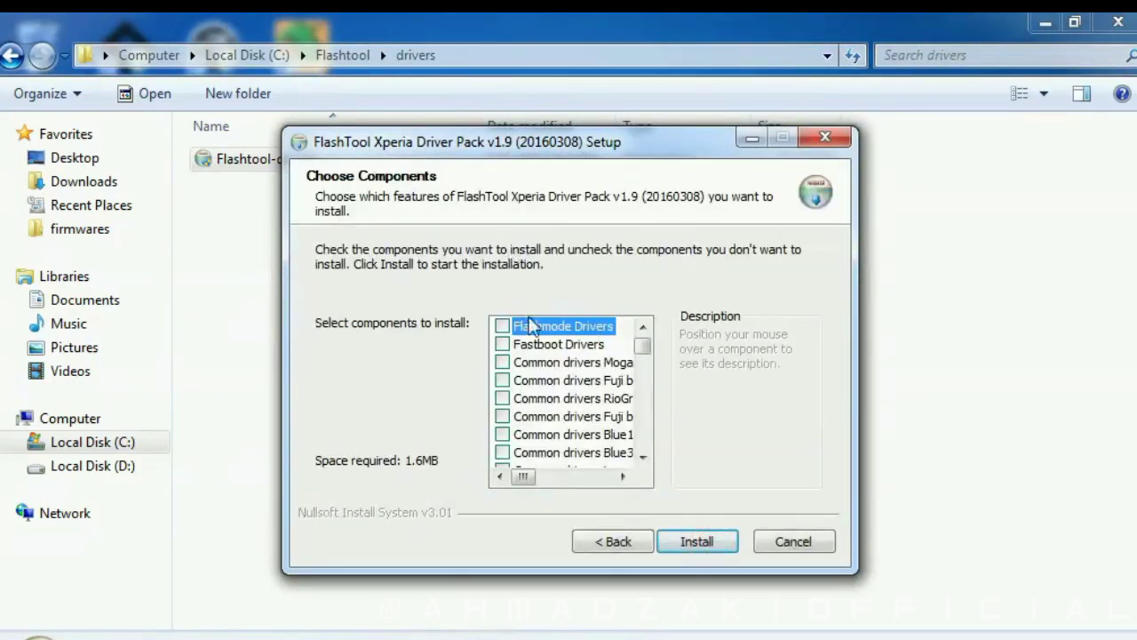
Step: Select Flashmode Drivers and Fastboot Drivers and install them, completing the Device Driver Installation Wizard
{"action": "left_click", "coordinate": [527, 325]}
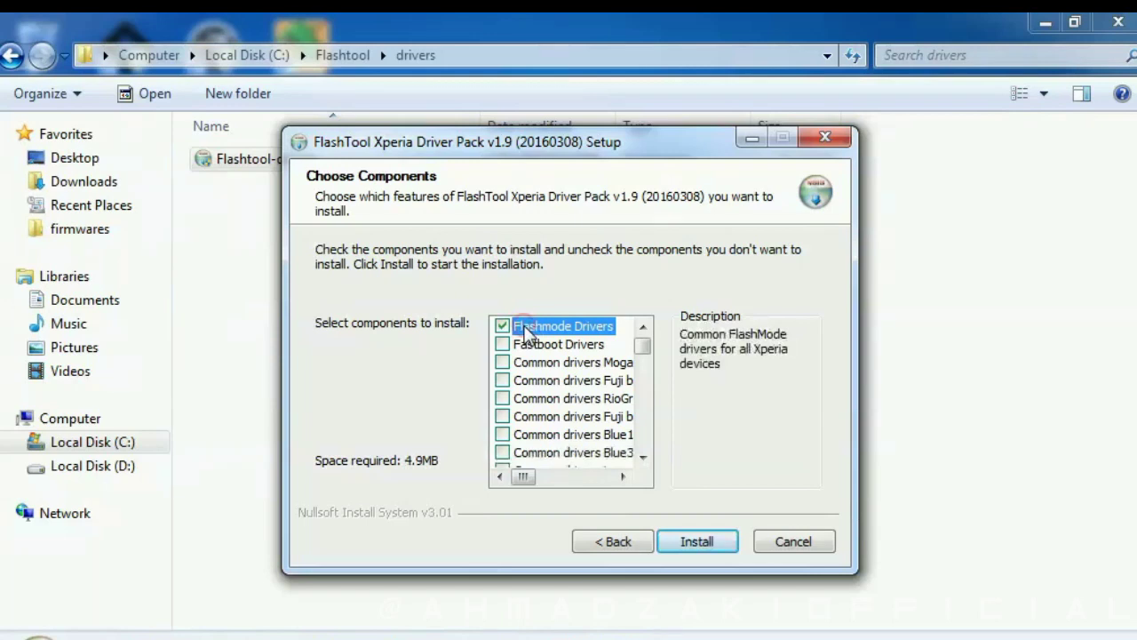
{"action": "left_click", "coordinate": [524, 345]}
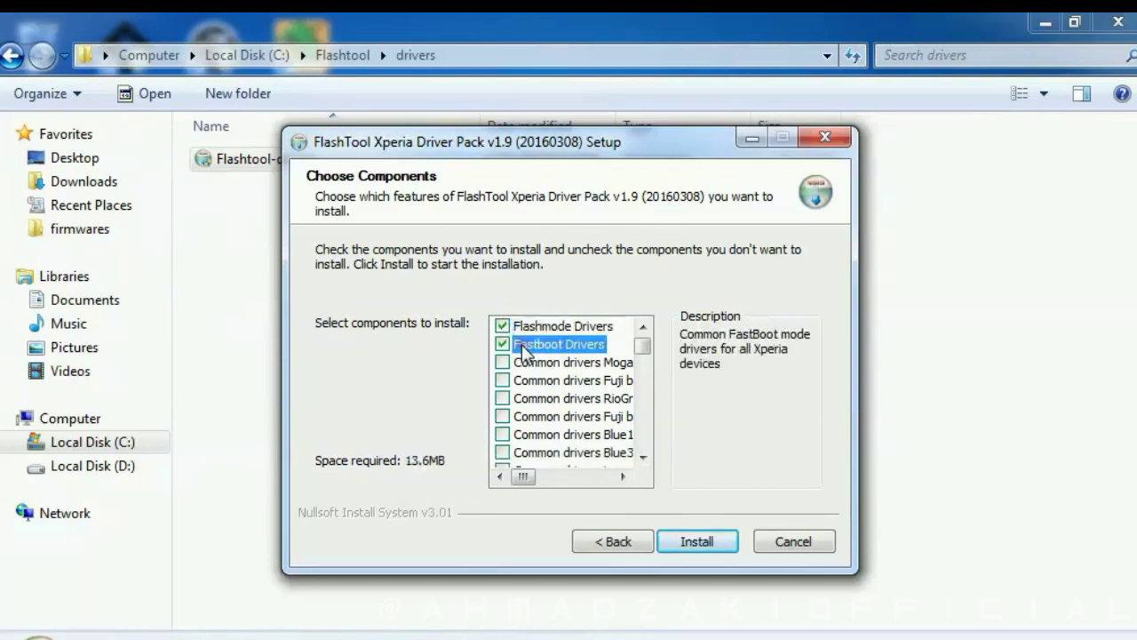
{"action": "left_click", "coordinate": [698, 541]}
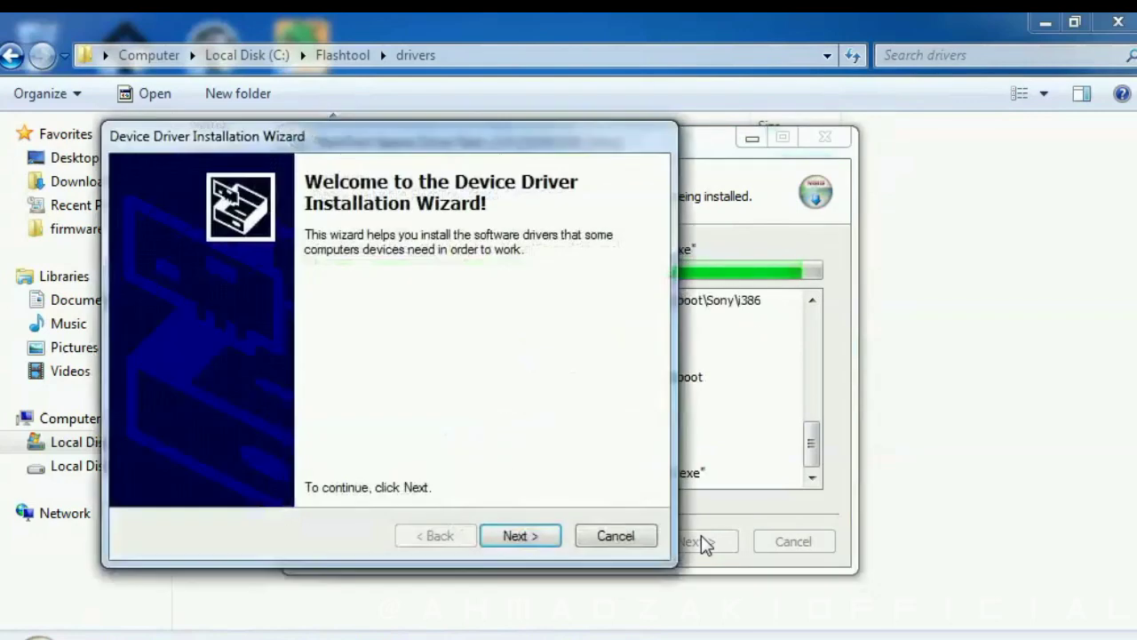
{"action": "left_click", "coordinate": [515, 536]}
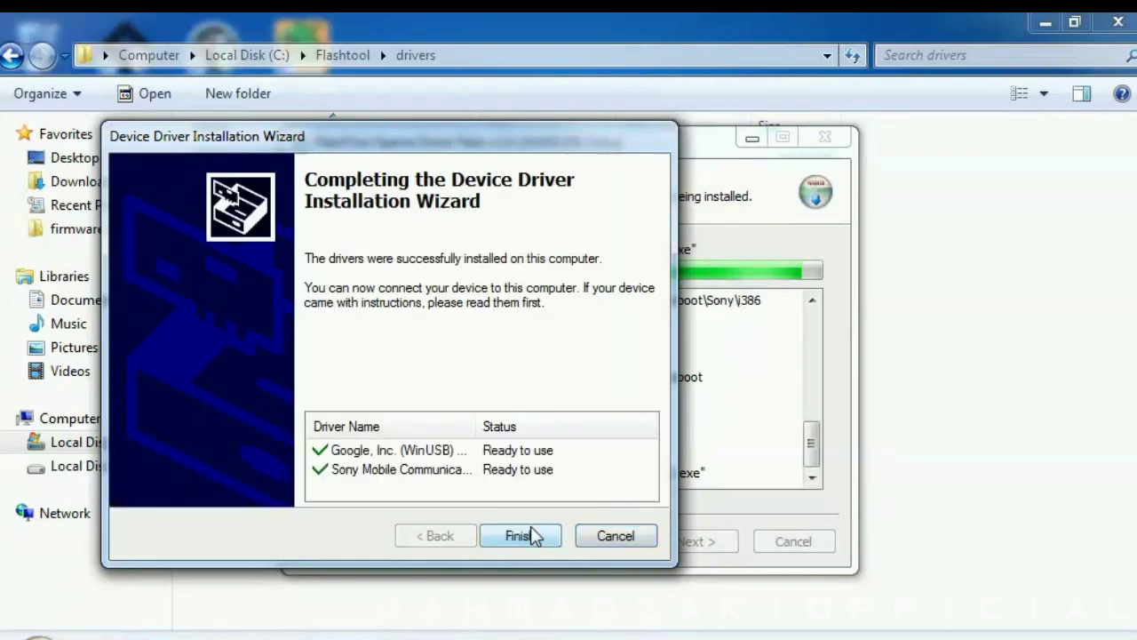
{"action": "left_click", "coordinate": [527, 538]}
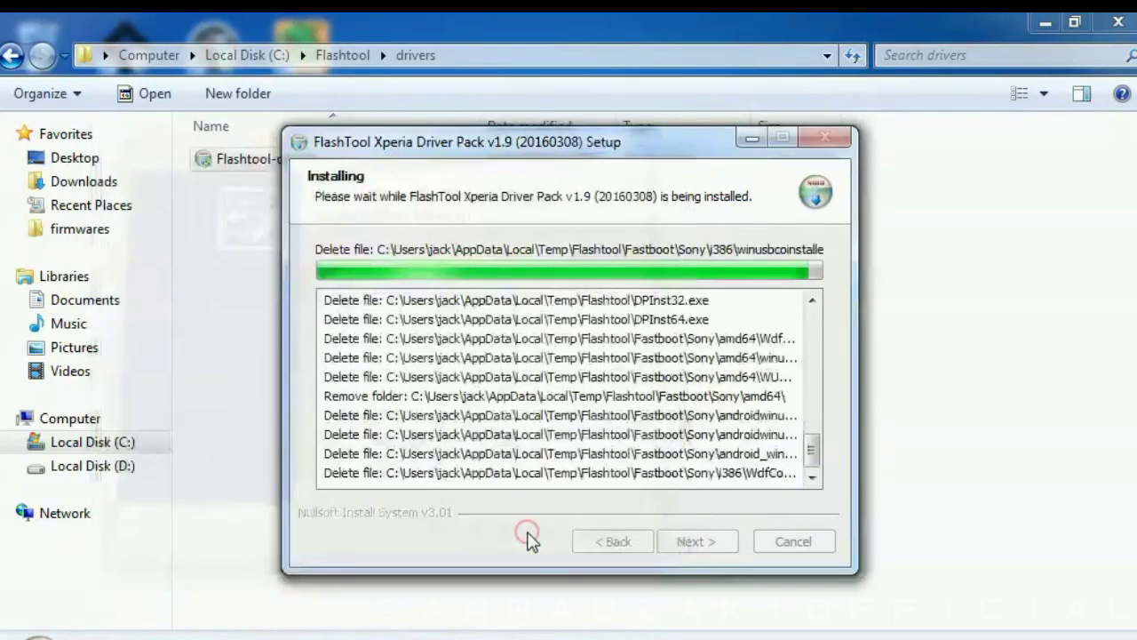
Step: Finish the driver pack setup and extract the Xperia_XZ_Premium_driver archive from Downloads\A XZ PREM!UM with 7-Zip into its own subfolder
{"action": "left_click", "coordinate": [681, 543]}
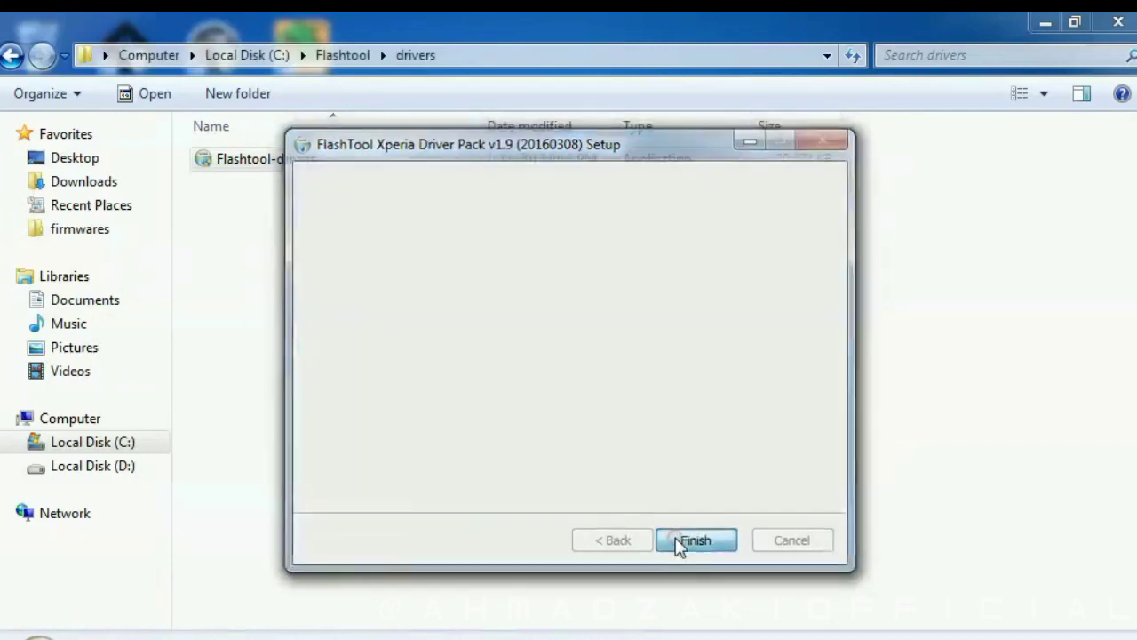
{"action": "left_click", "coordinate": [106, 182]}
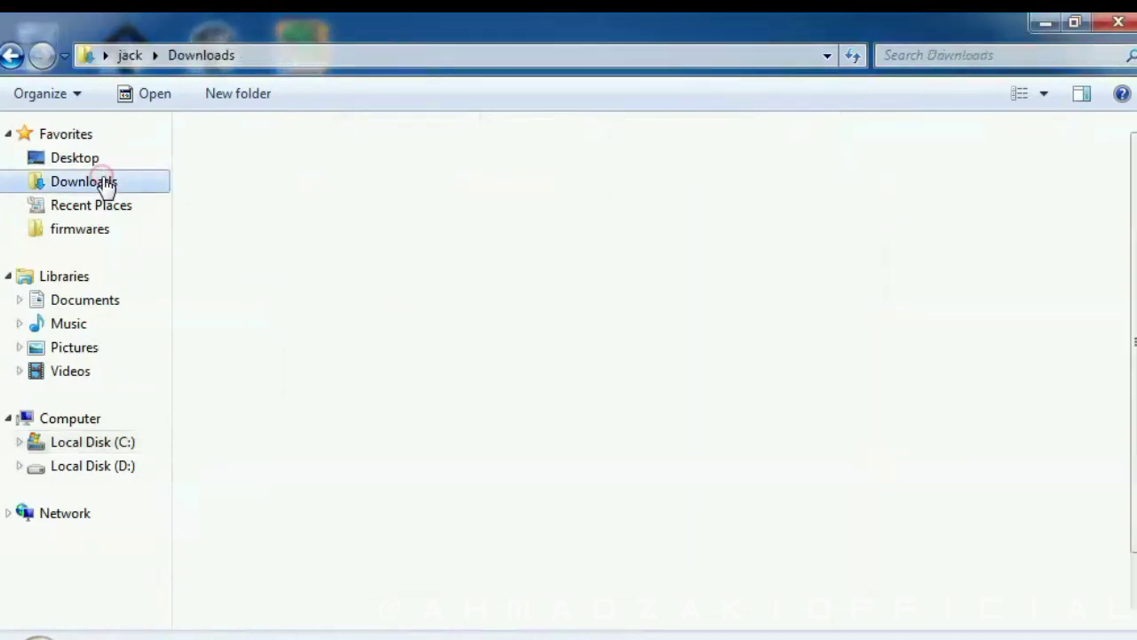
{"action": "double_click", "coordinate": [279, 158]}
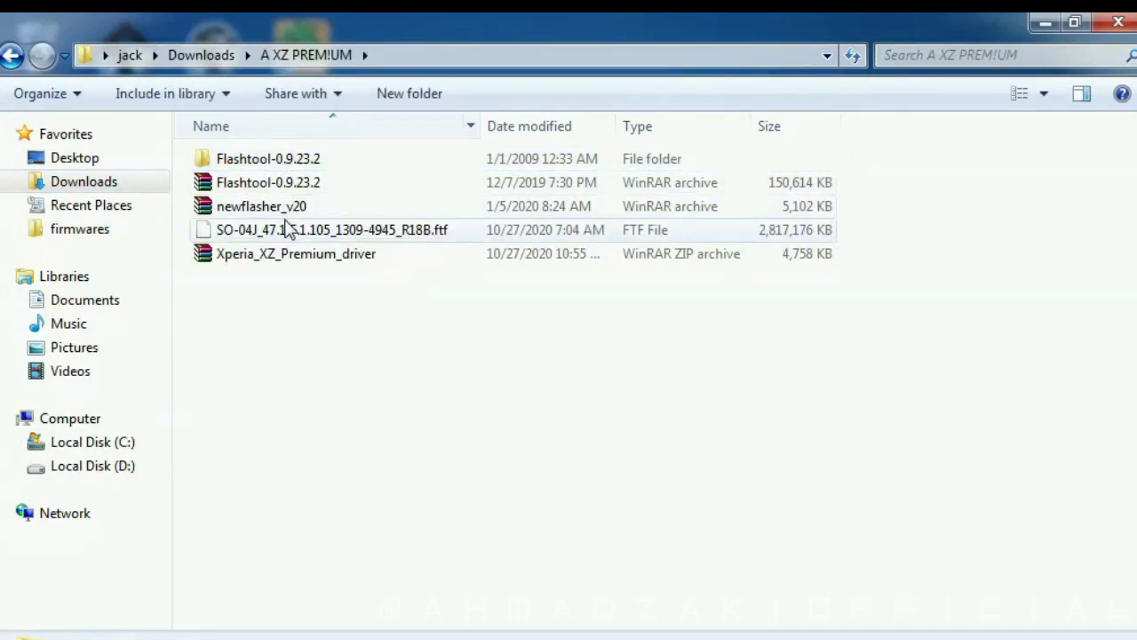
{"action": "right_click", "coordinate": [276, 261]}
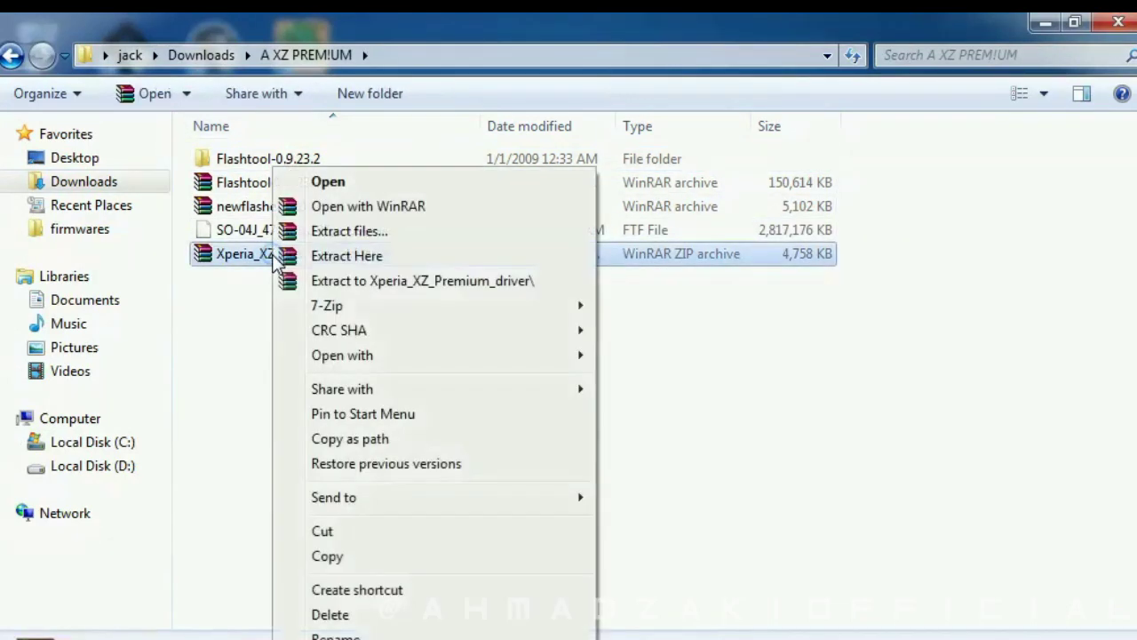
{"action": "mouse_move", "coordinate": [307, 311]}
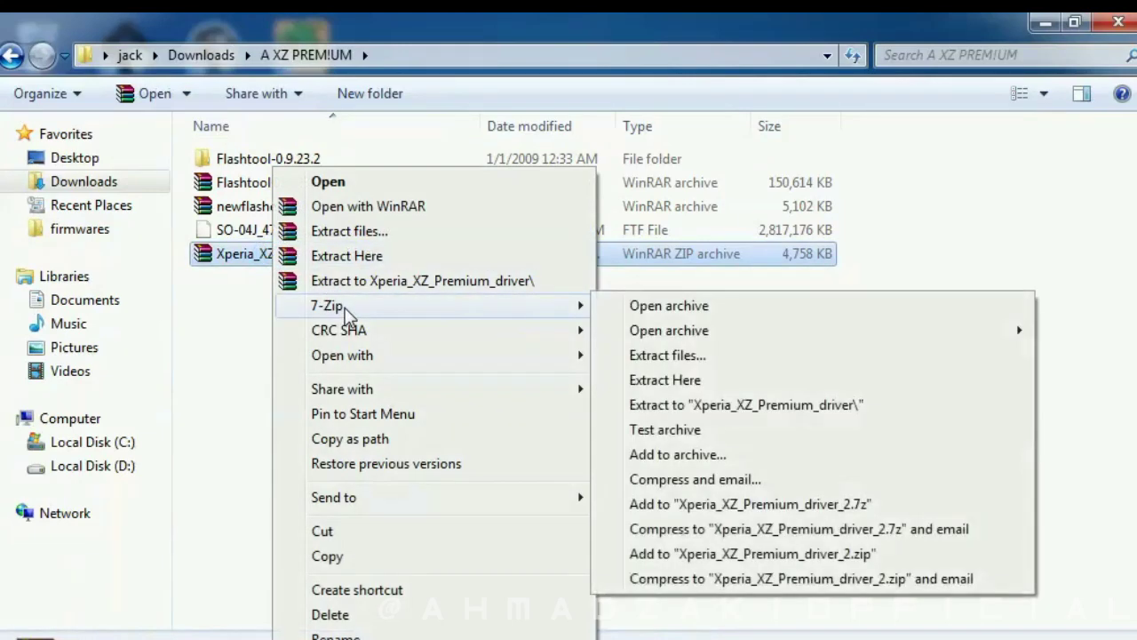
{"action": "left_click", "coordinate": [619, 356]}
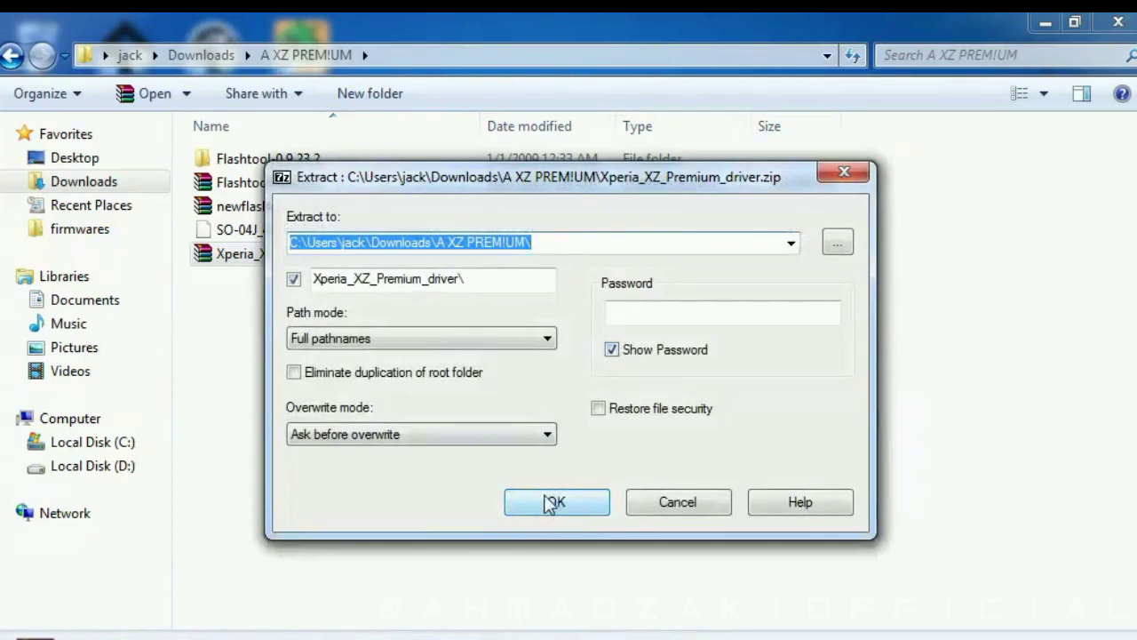
{"action": "left_click", "coordinate": [553, 503]}
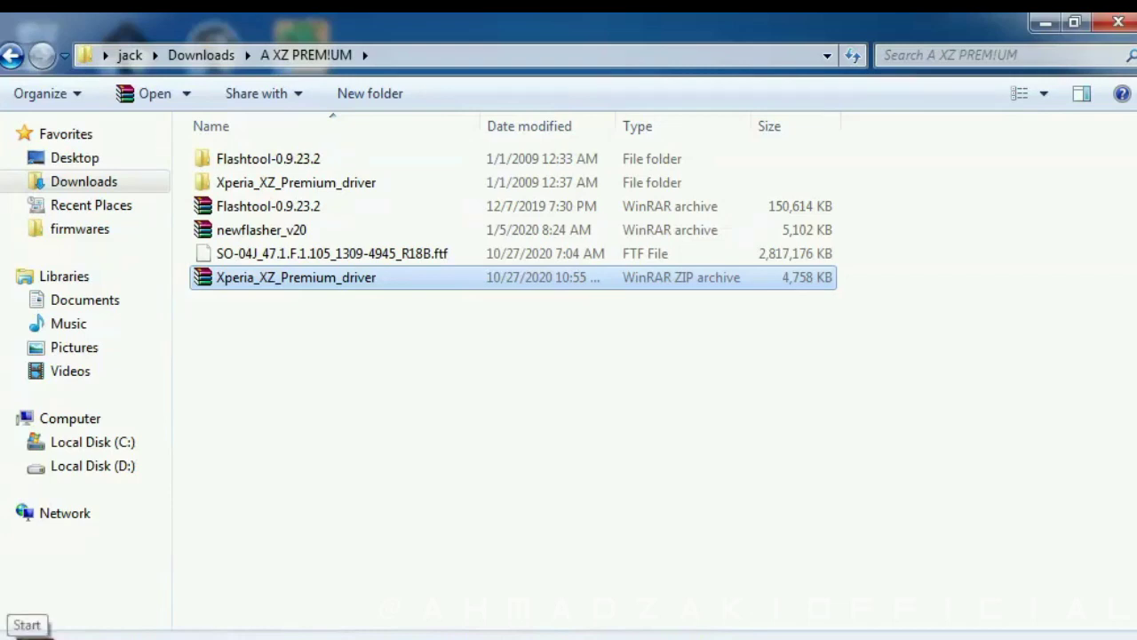
Step: Search the system for "DEV" and open Device Manager
{"action": "left_click", "coordinate": [40, 635]}
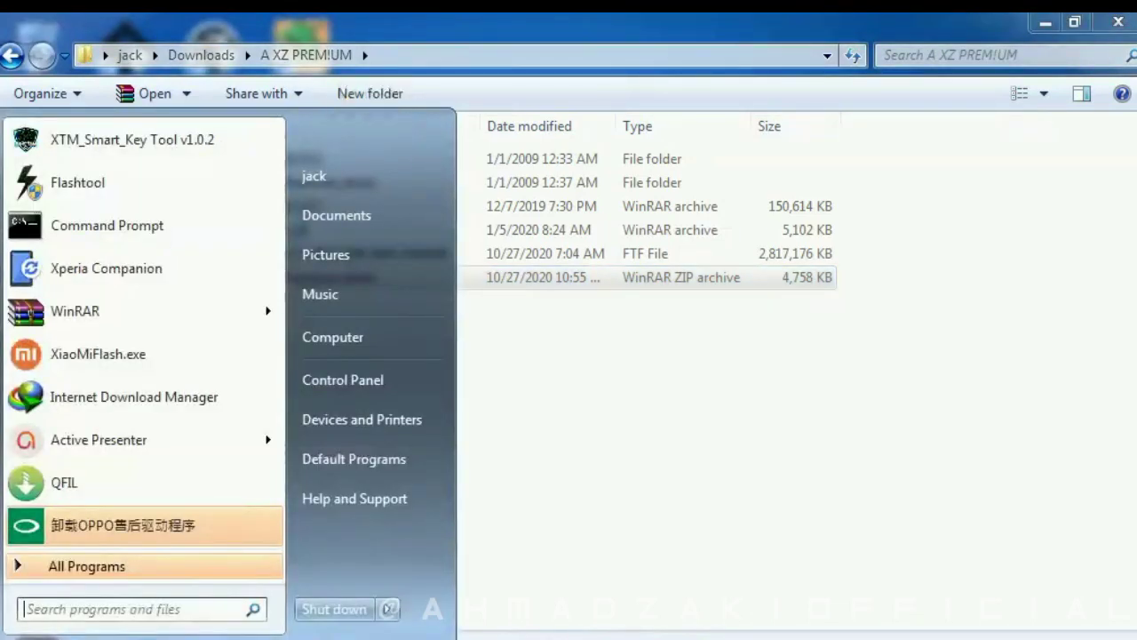
{"action": "type", "text": "DEV"}
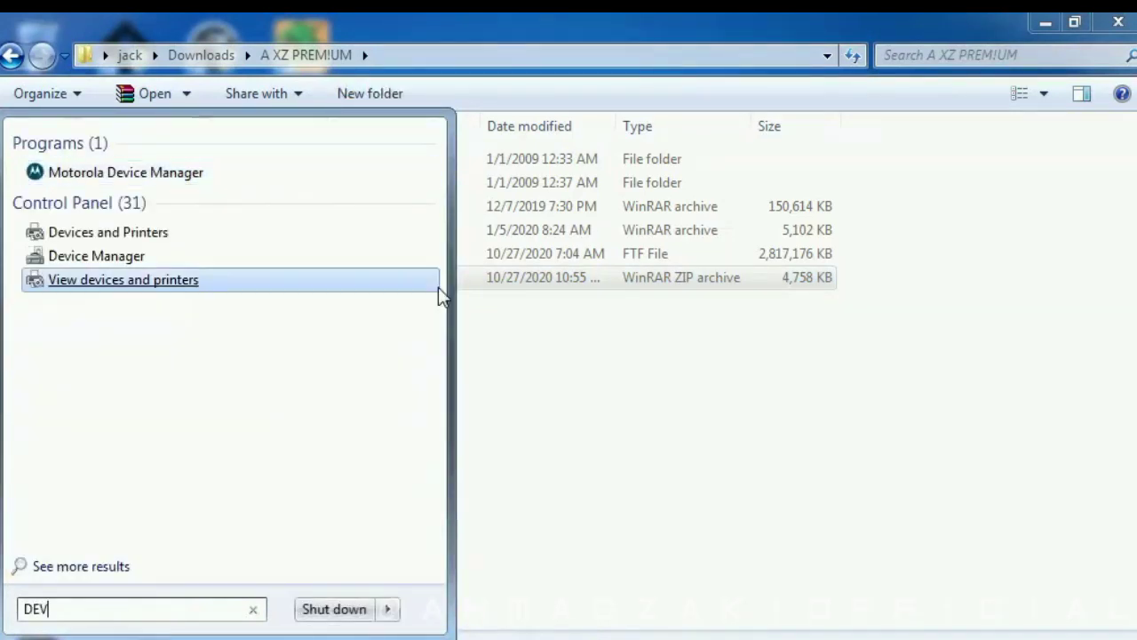
{"action": "left_click", "coordinate": [94, 256]}
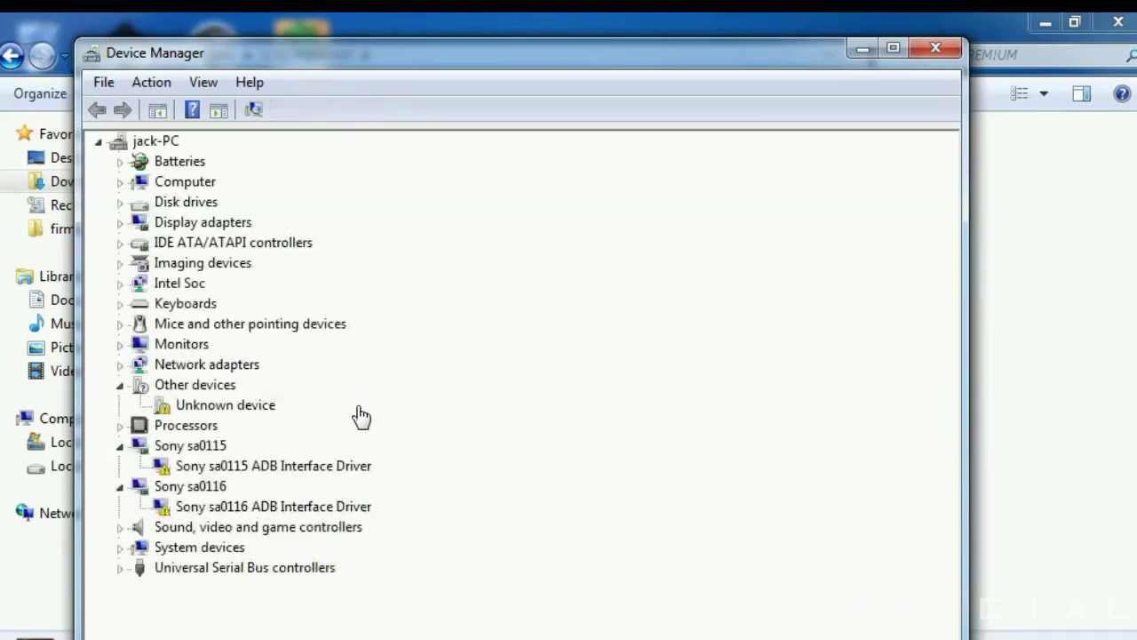
{"action": "left_click", "coordinate": [210, 331]}
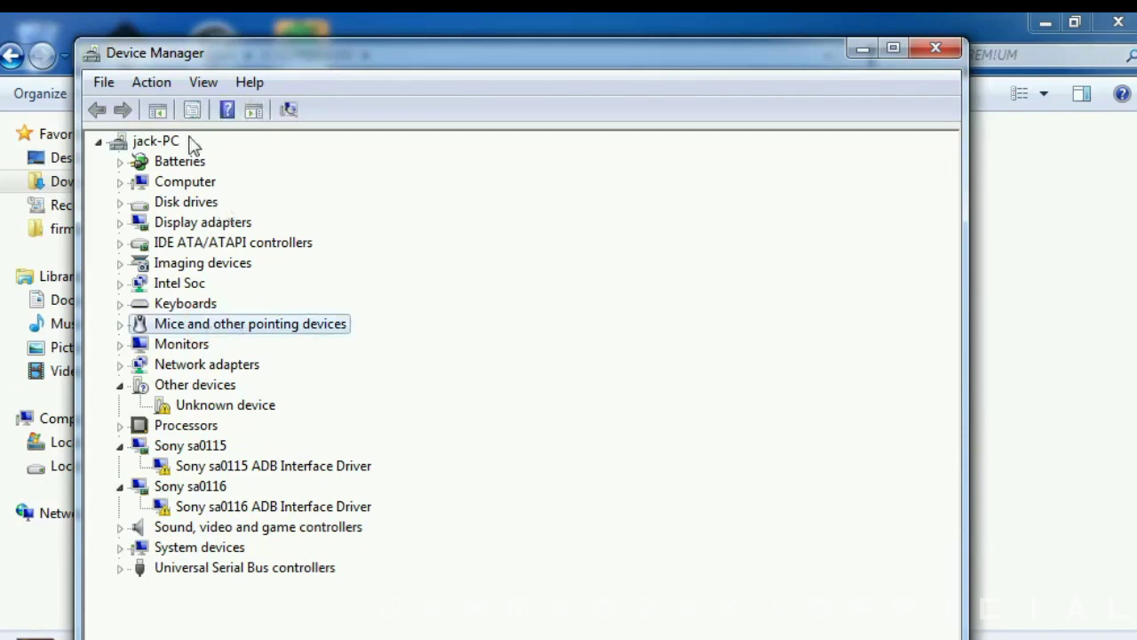
Step: Start adding legacy hardware, choosing manual selection from a list and Show All Devices as the hardware type
{"action": "left_click", "coordinate": [159, 84]}
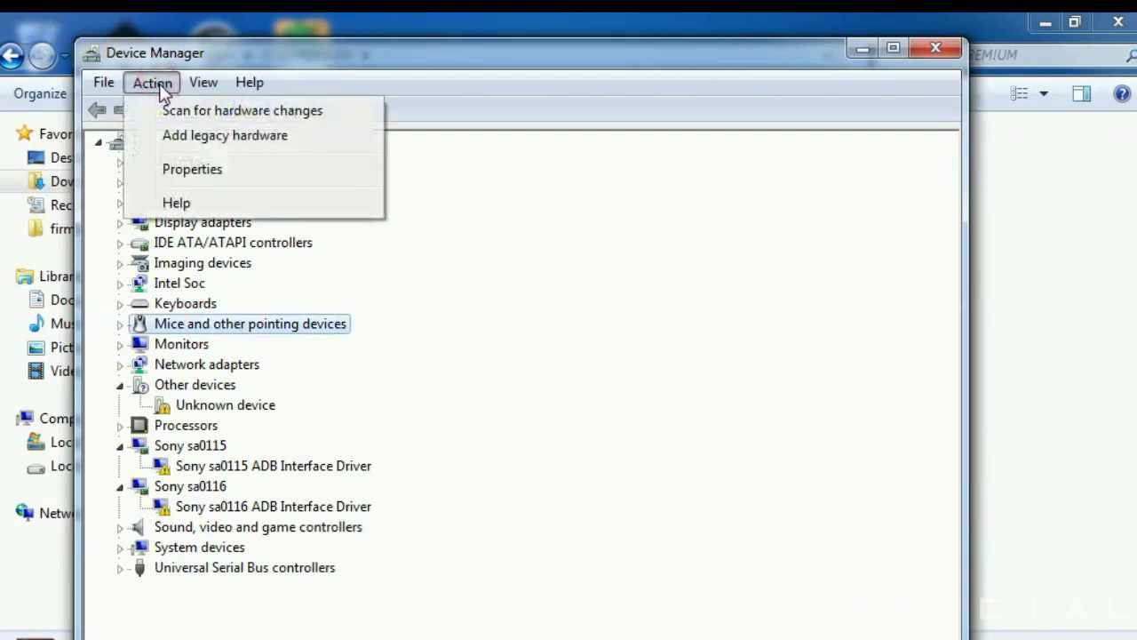
{"action": "left_click", "coordinate": [181, 138]}
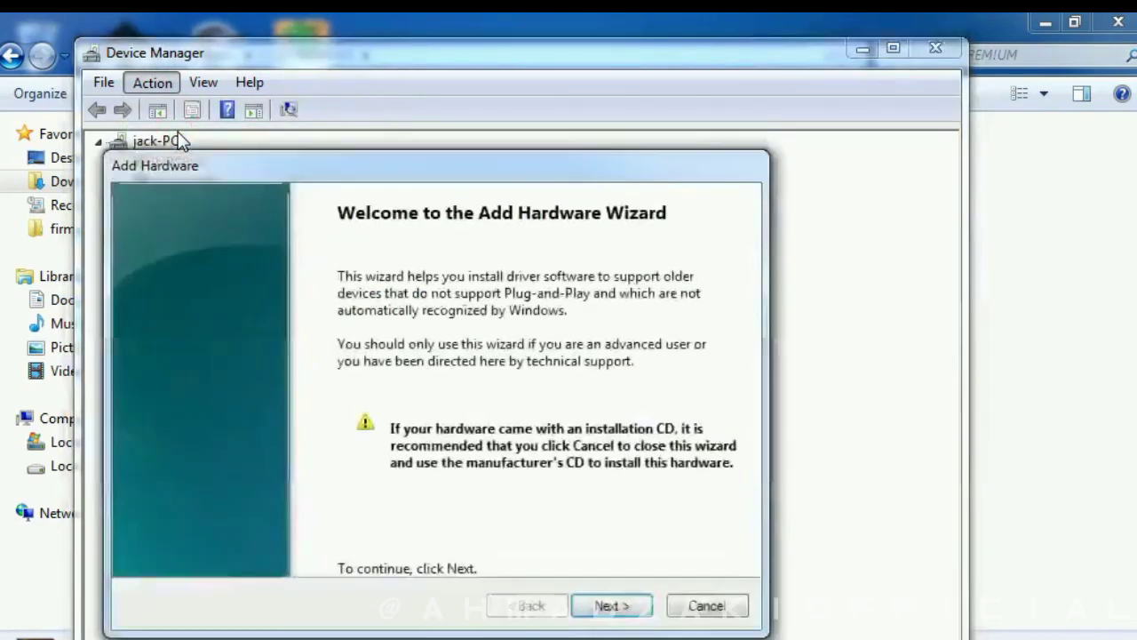
{"action": "left_click", "coordinate": [615, 606]}
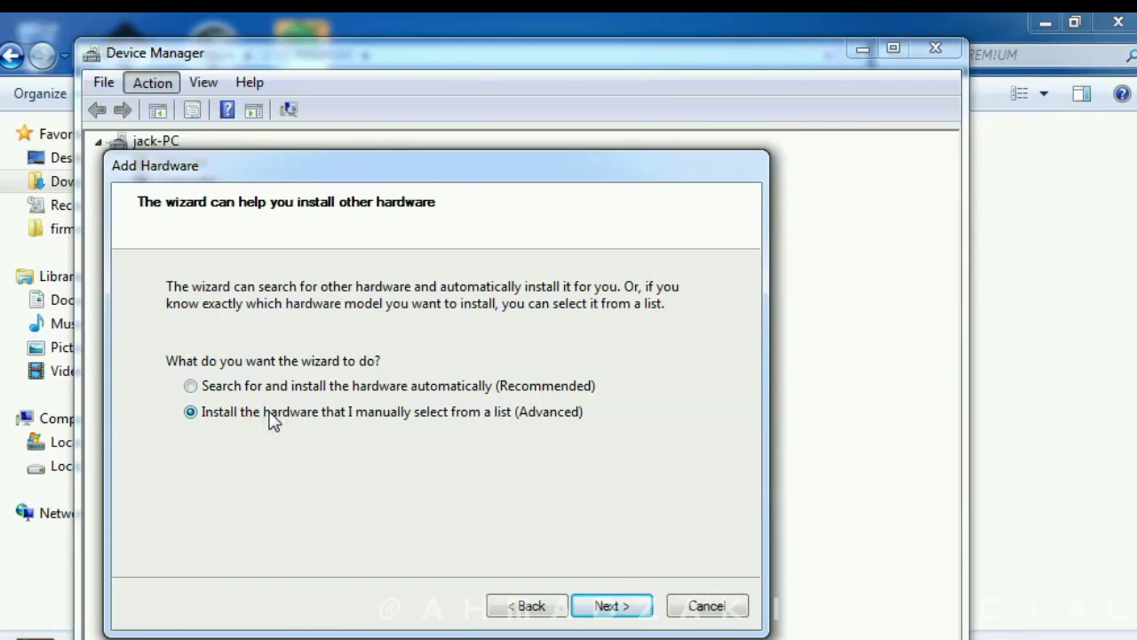
{"action": "left_click", "coordinate": [613, 606]}
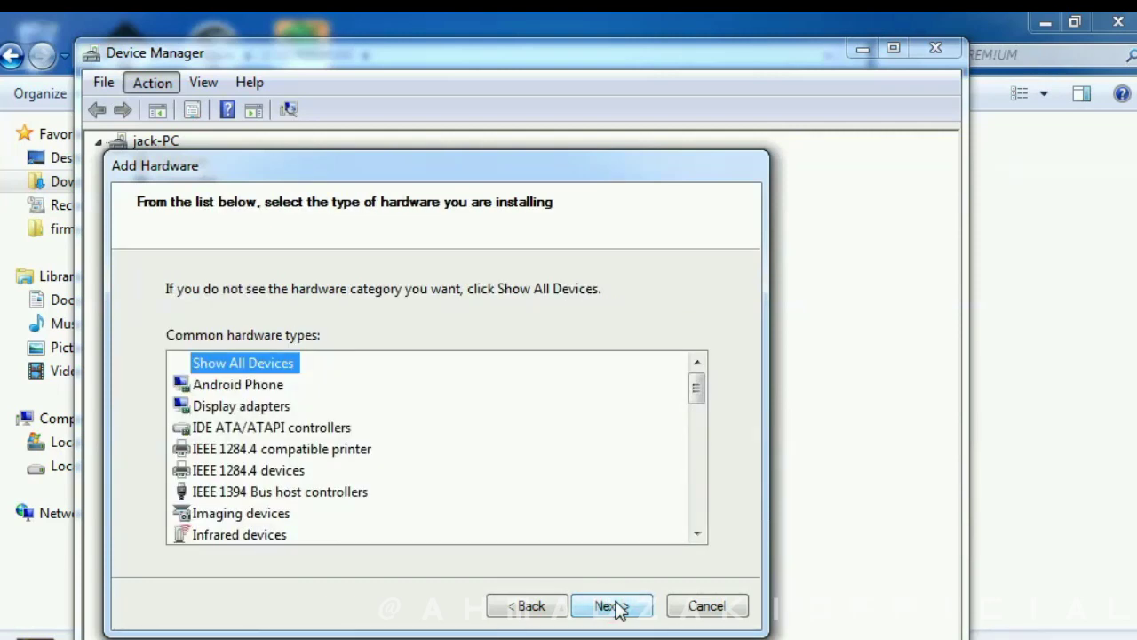
{"action": "left_click", "coordinate": [613, 606]}
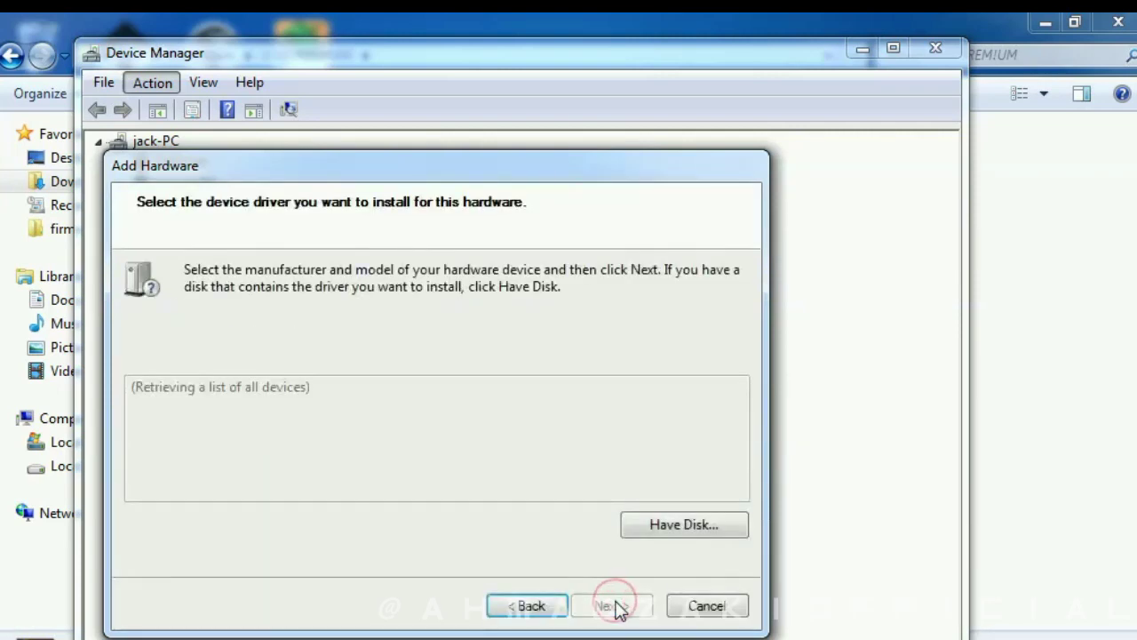
Step: Choose to install the driver from disk and browse to Local Disk (C:) for the driver file
{"action": "left_click", "coordinate": [671, 525]}
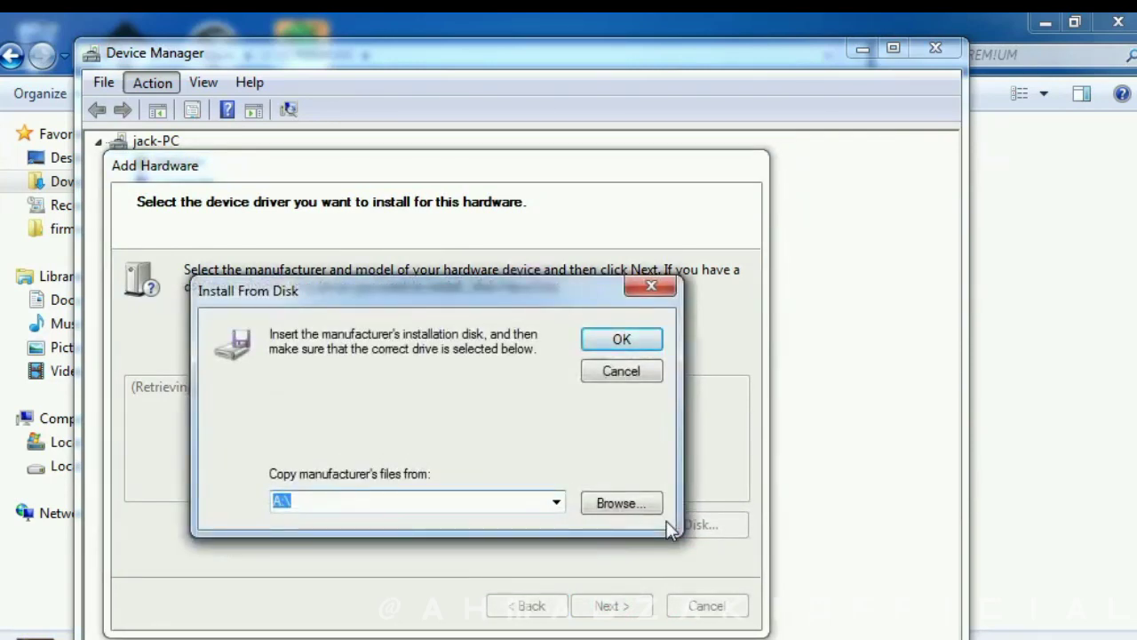
{"action": "left_click", "coordinate": [618, 508]}
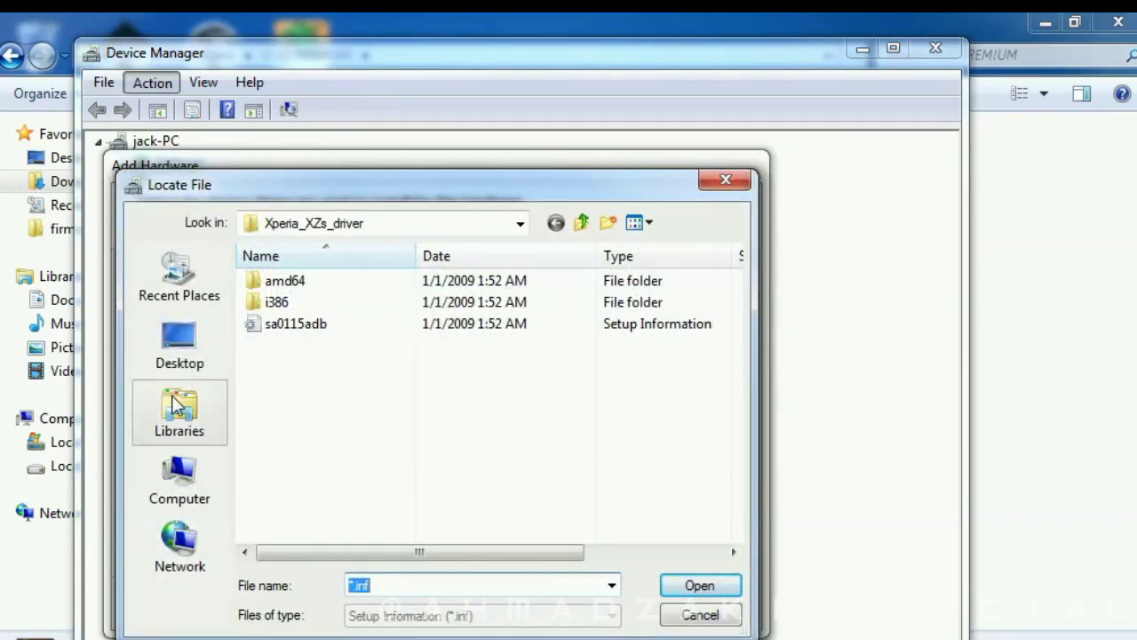
{"action": "left_click", "coordinate": [194, 405]}
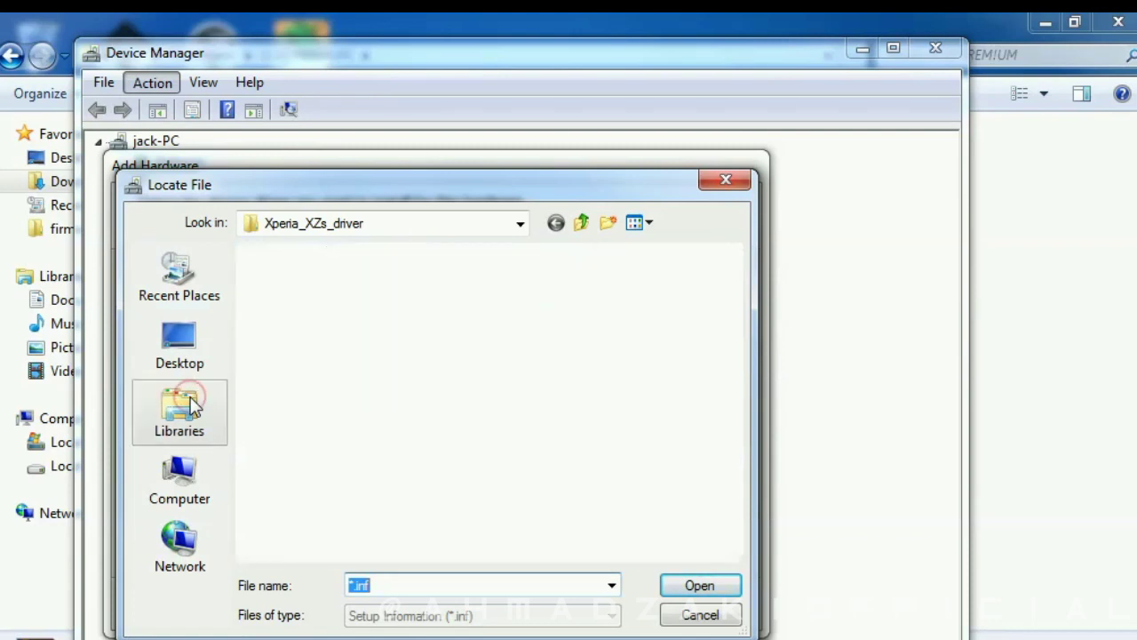
{"action": "left_click", "coordinate": [183, 276]}
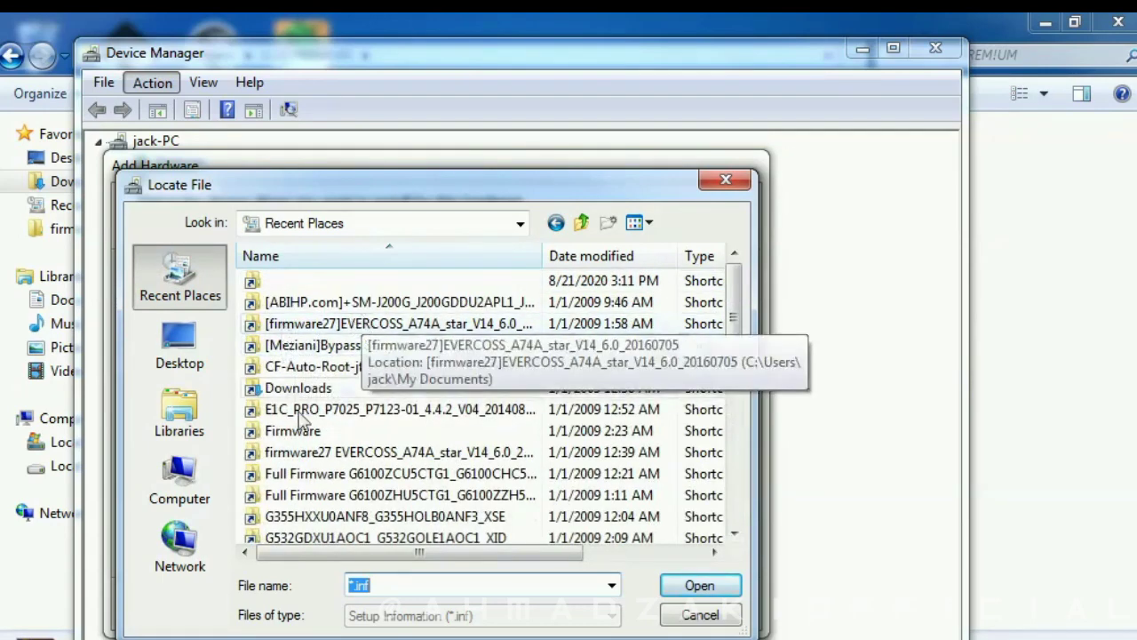
{"action": "left_click", "coordinate": [182, 487]}
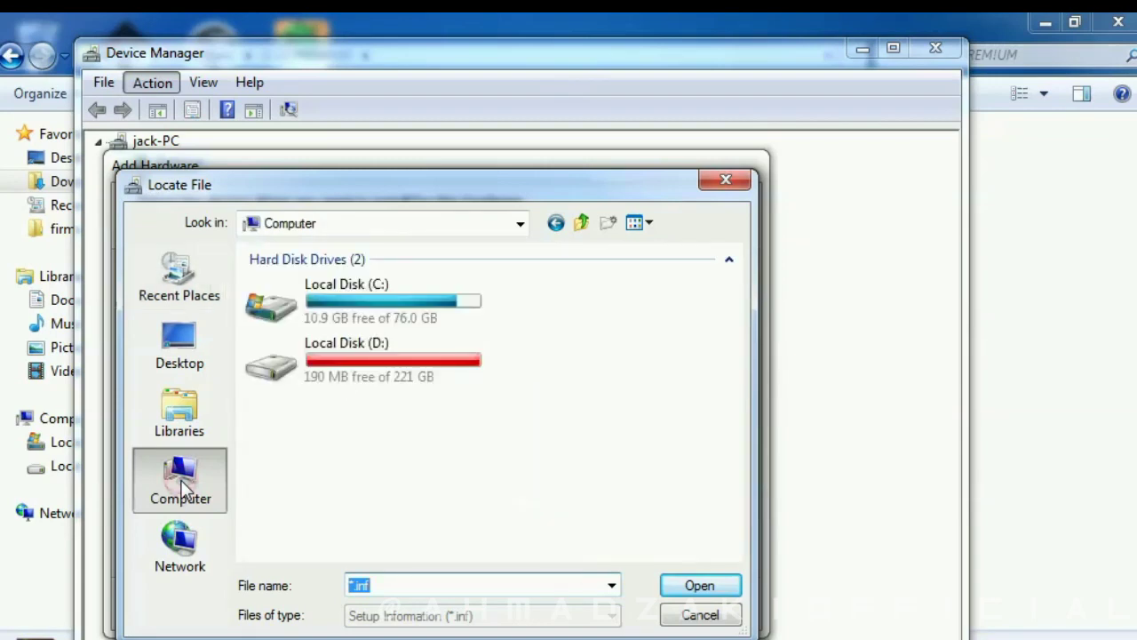
{"action": "double_click", "coordinate": [363, 315]}
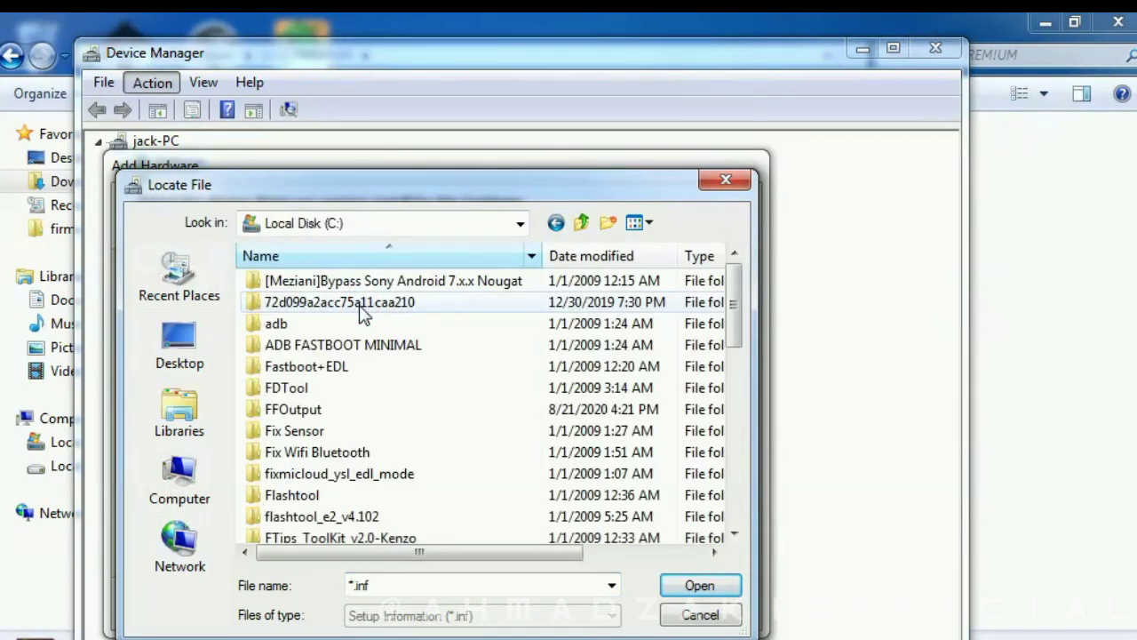
Step: Browse through Users and the current user's profile folder to Downloads
{"action": "left_click", "coordinate": [738, 506]}
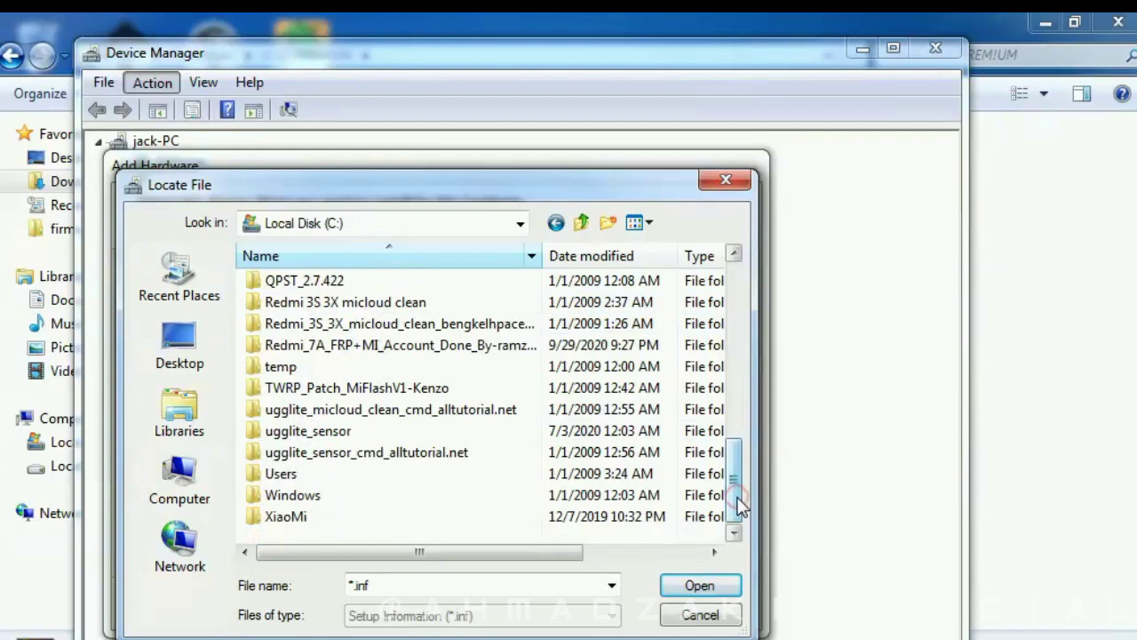
{"action": "right_click", "coordinate": [272, 480]}
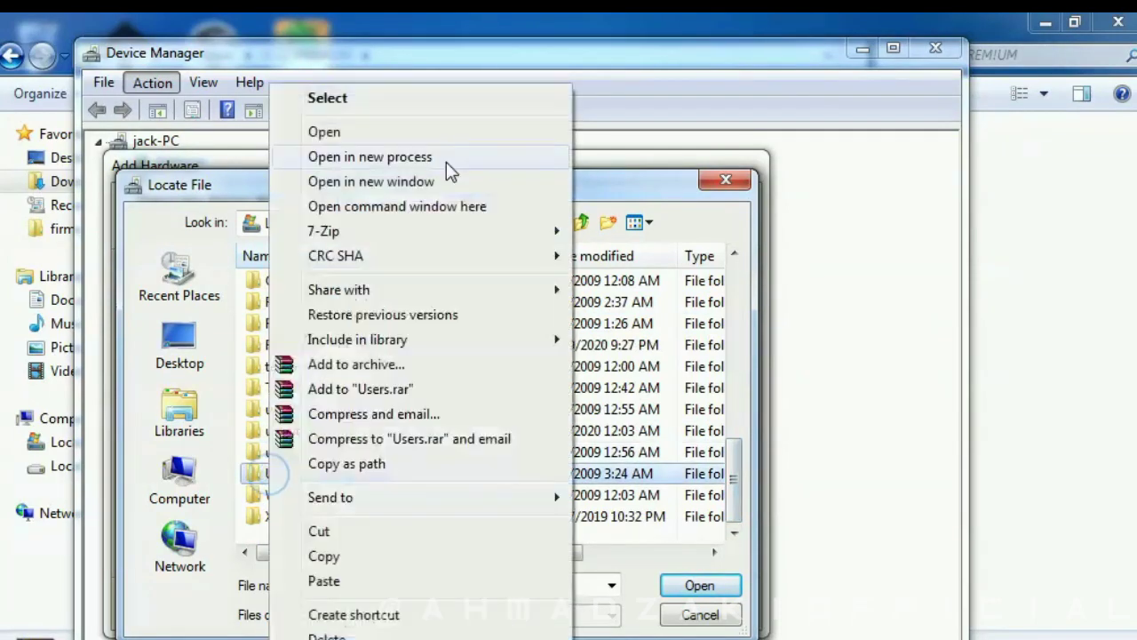
{"action": "left_click", "coordinate": [388, 135]}
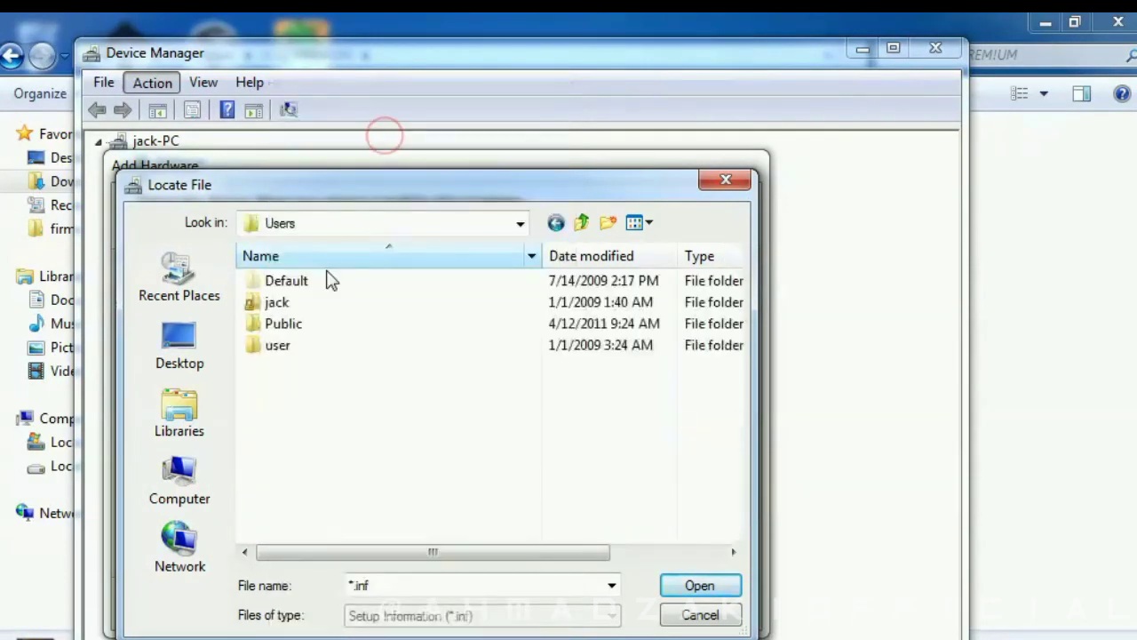
{"action": "right_click", "coordinate": [284, 302]}
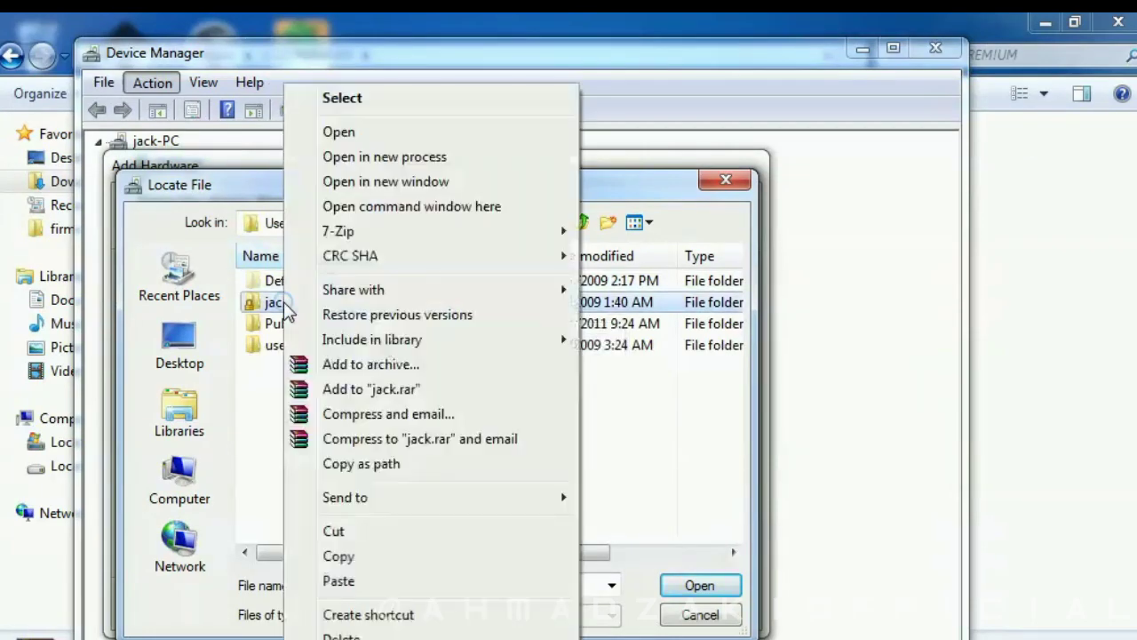
{"action": "left_click", "coordinate": [367, 135]}
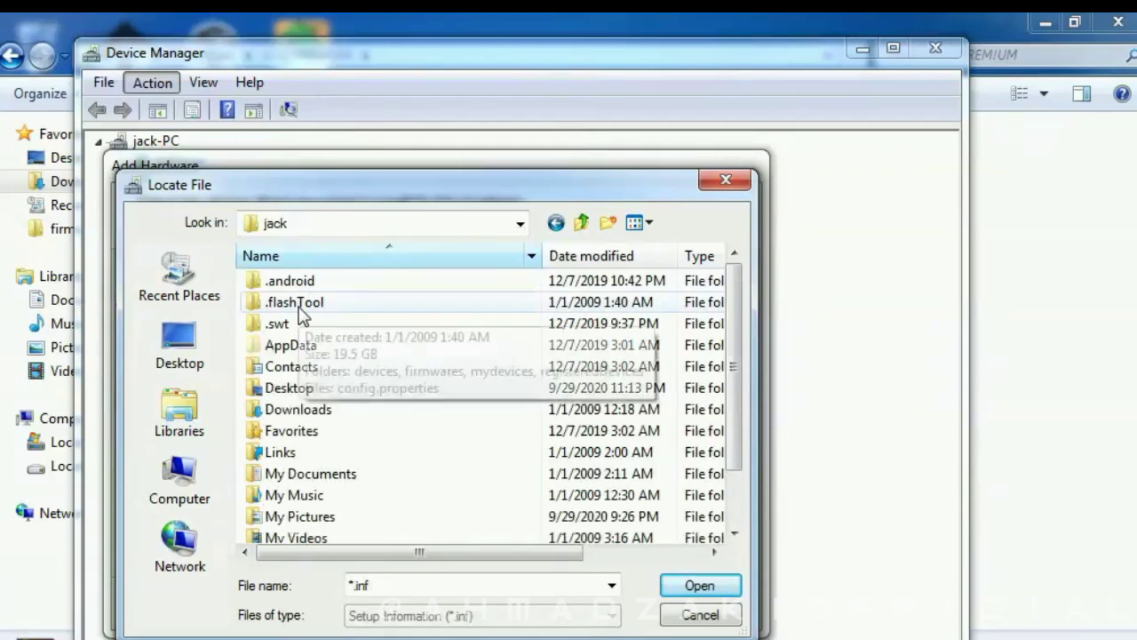
{"action": "right_click", "coordinate": [294, 410]}
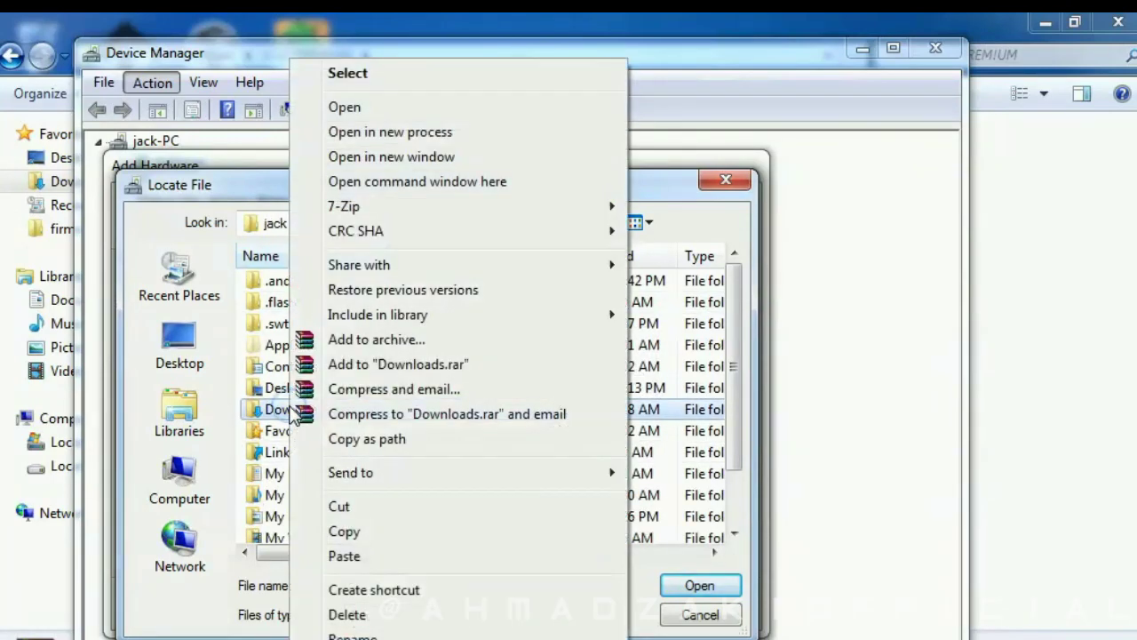
{"action": "left_click", "coordinate": [404, 108]}
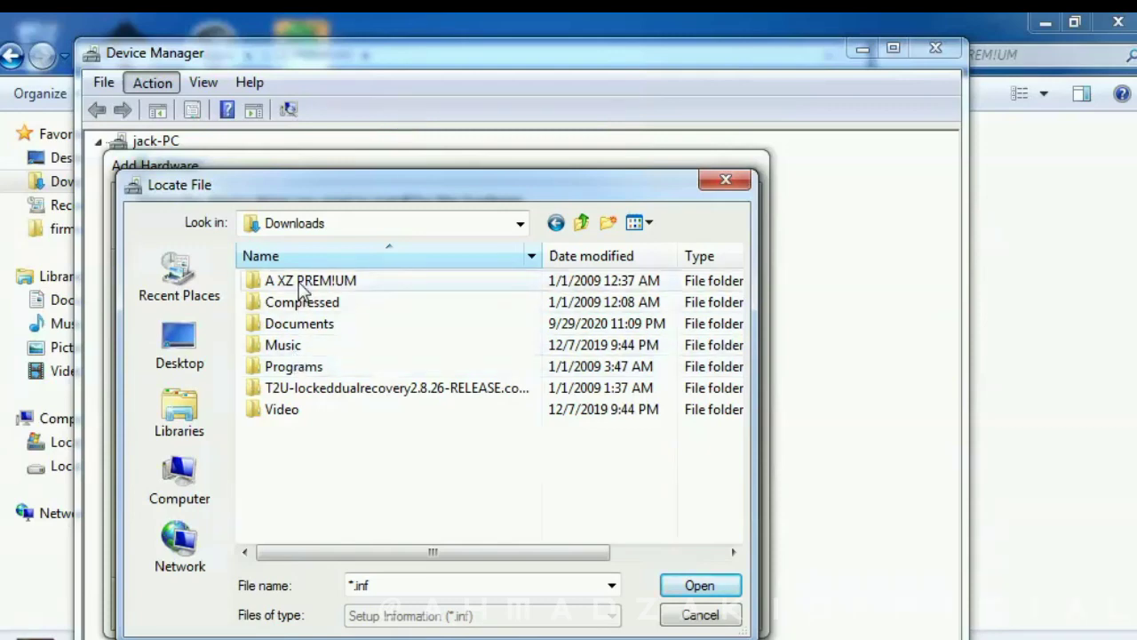
Step: Choose sa0116adb from A XZ PREM!UM\Xperia_XZ_Premium_driver\Xperia XZ Premium driver as the driver file to install
{"action": "double_click", "coordinate": [301, 282]}
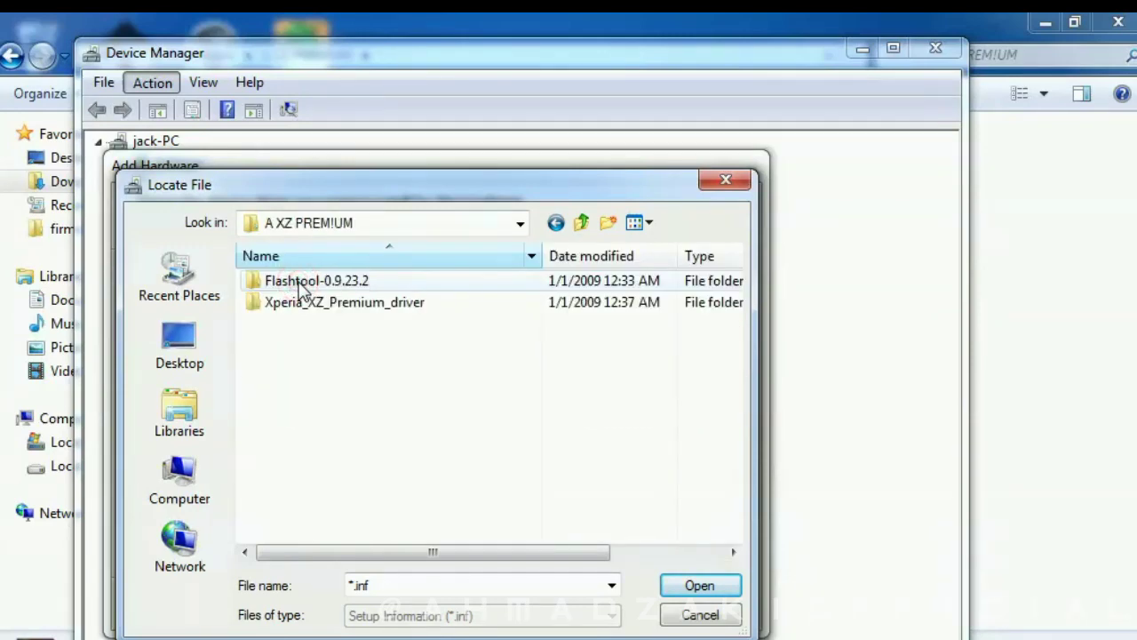
{"action": "right_click", "coordinate": [306, 303]}
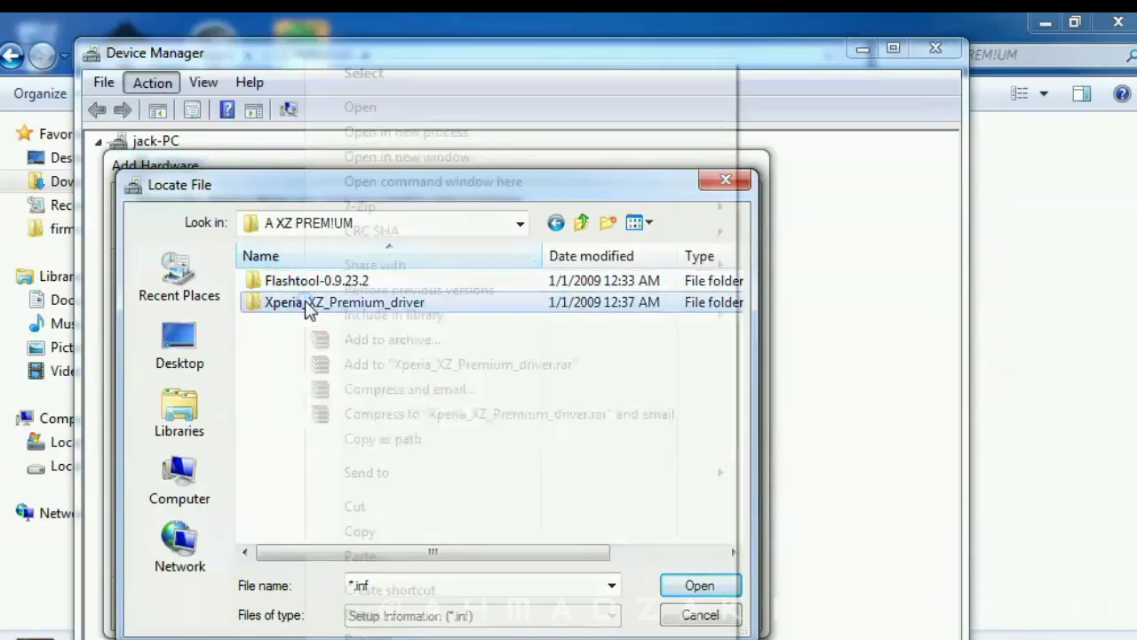
{"action": "left_click", "coordinate": [422, 114]}
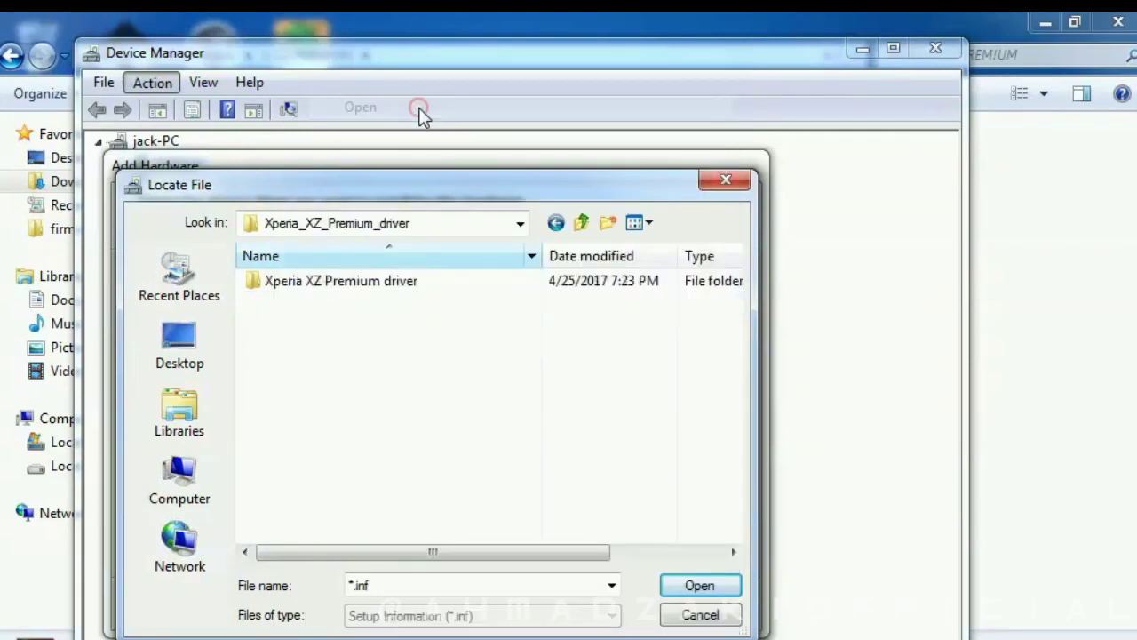
{"action": "double_click", "coordinate": [337, 293]}
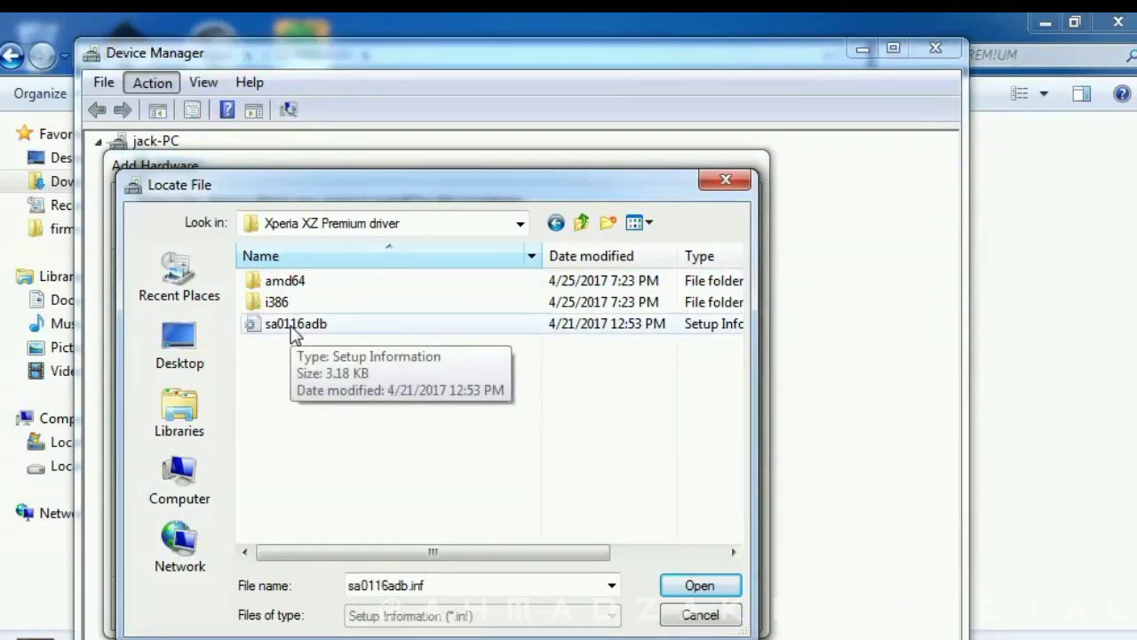
{"action": "left_click", "coordinate": [291, 325]}
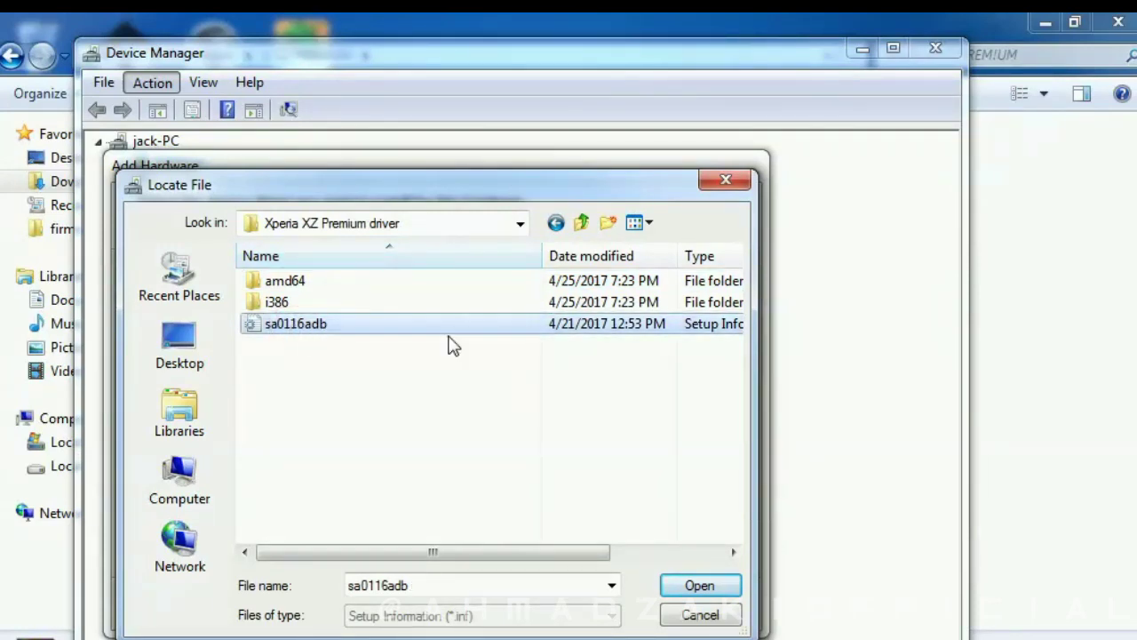
{"action": "left_click", "coordinate": [708, 589]}
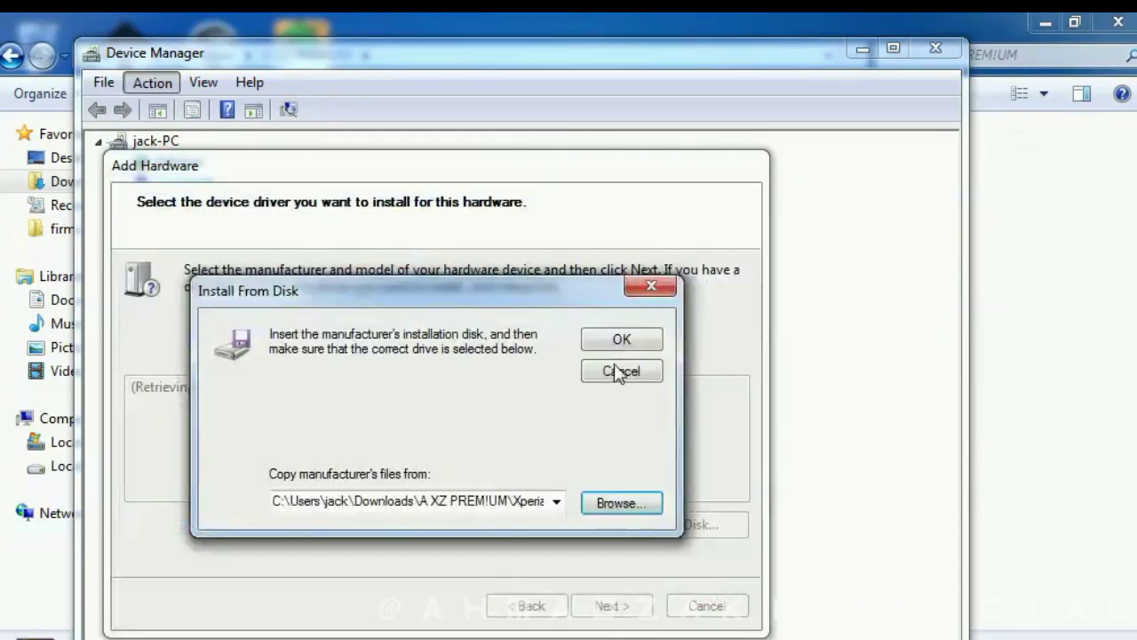
Step: Install the Sony sa0116 ADB Interface Driver from the chosen file, finish the hardware wizard and close Device Manager
{"action": "left_click", "coordinate": [620, 338]}
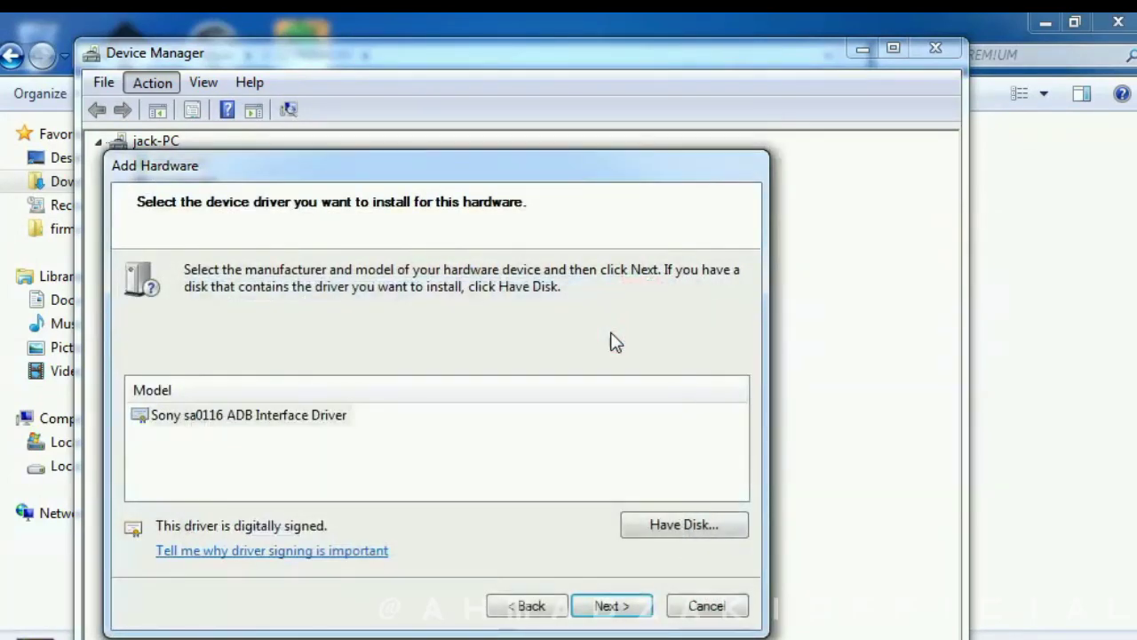
{"action": "left_click", "coordinate": [302, 418]}
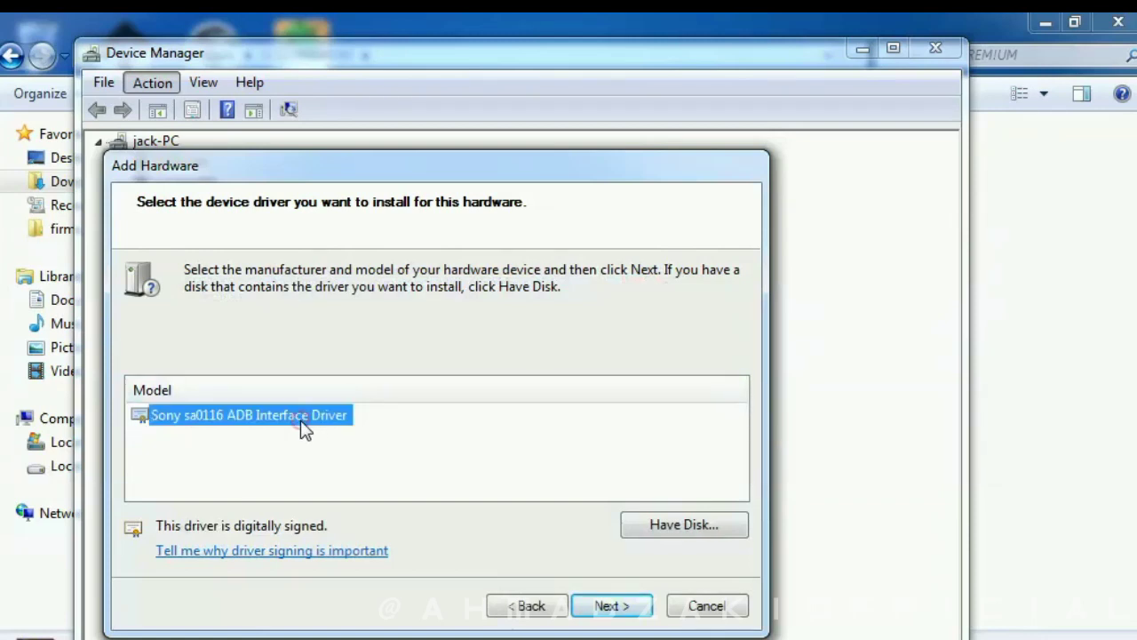
{"action": "left_click", "coordinate": [621, 607]}
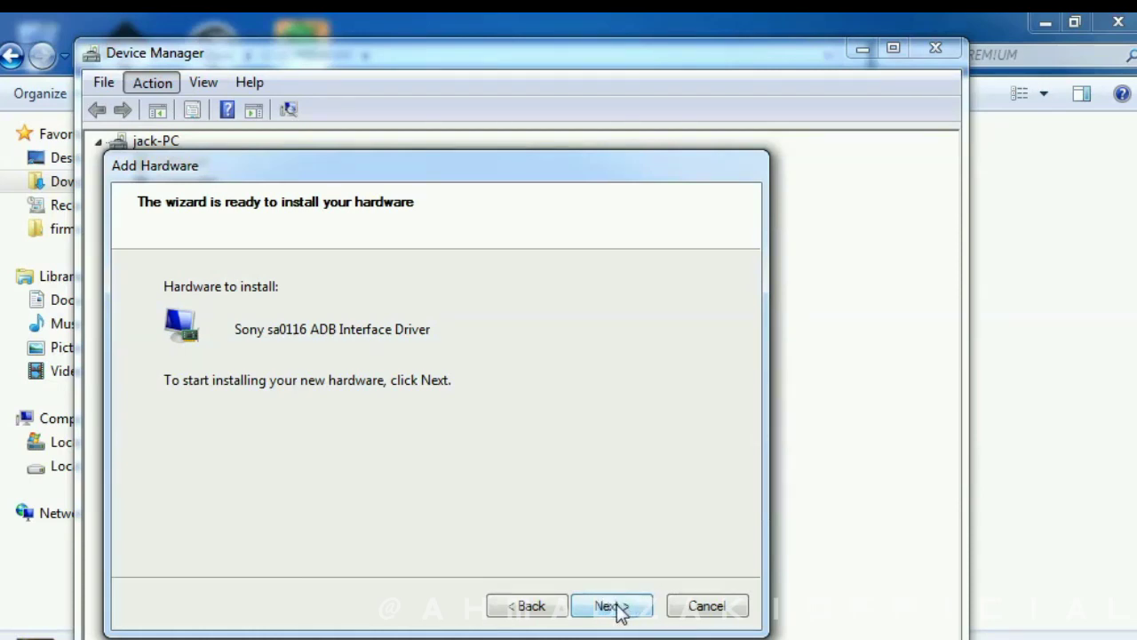
{"action": "left_click", "coordinate": [613, 606]}
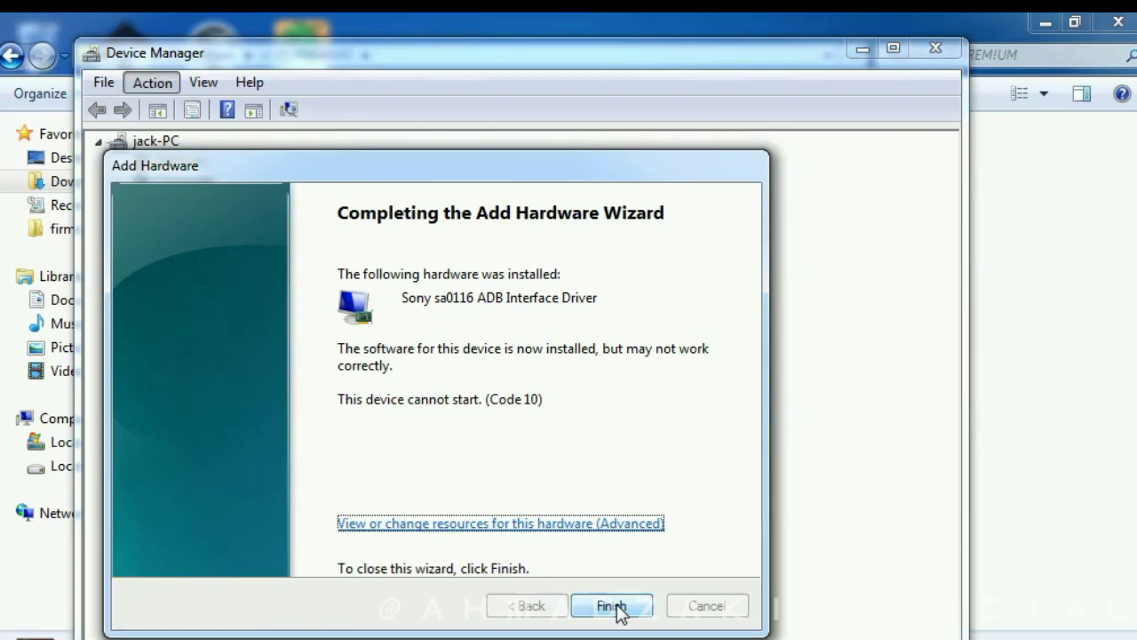
{"action": "left_click", "coordinate": [613, 606]}
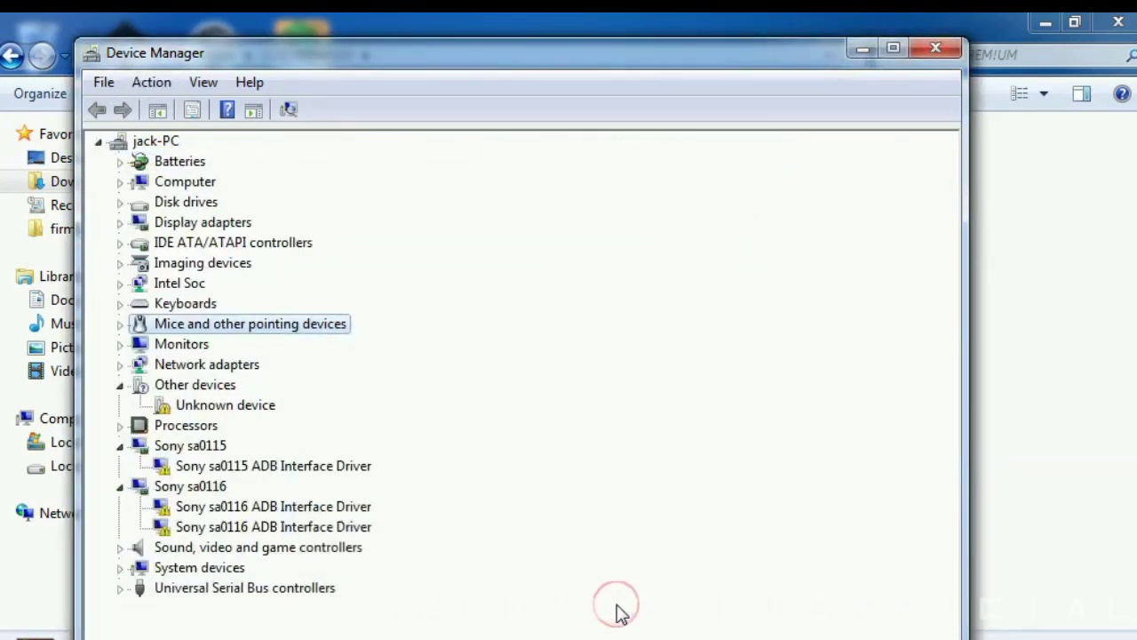
{"action": "left_click", "coordinate": [938, 48]}
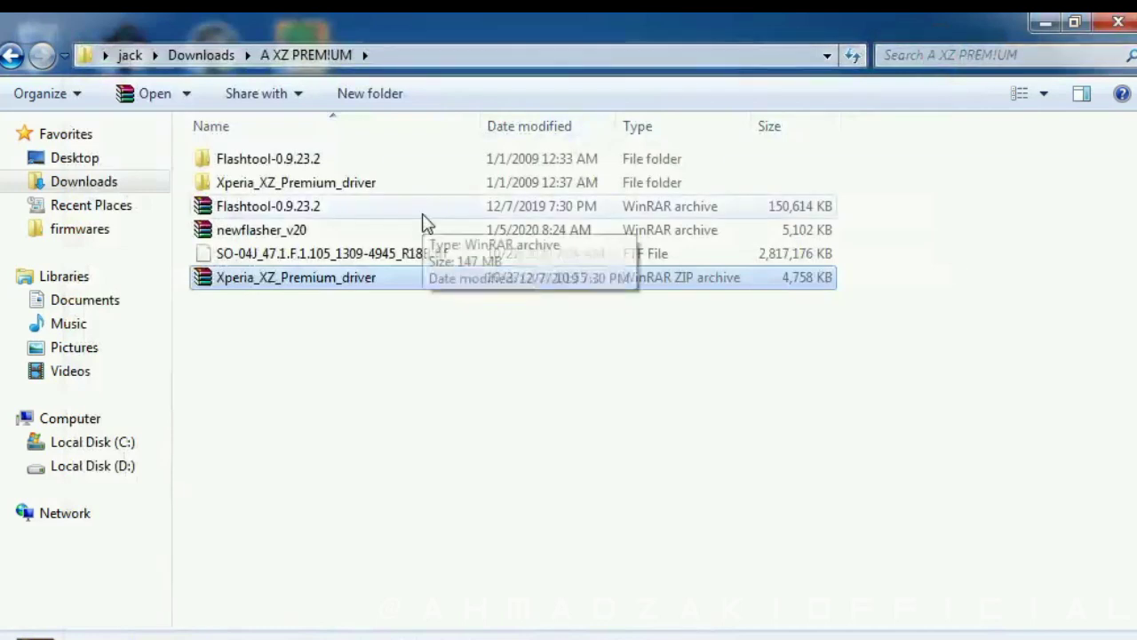
Step: Extract the newflasher_v20 archive with 7-Zip into its own newflasher_v20 folder within A XZ PREM!UM
{"action": "right_click", "coordinate": [255, 234]}
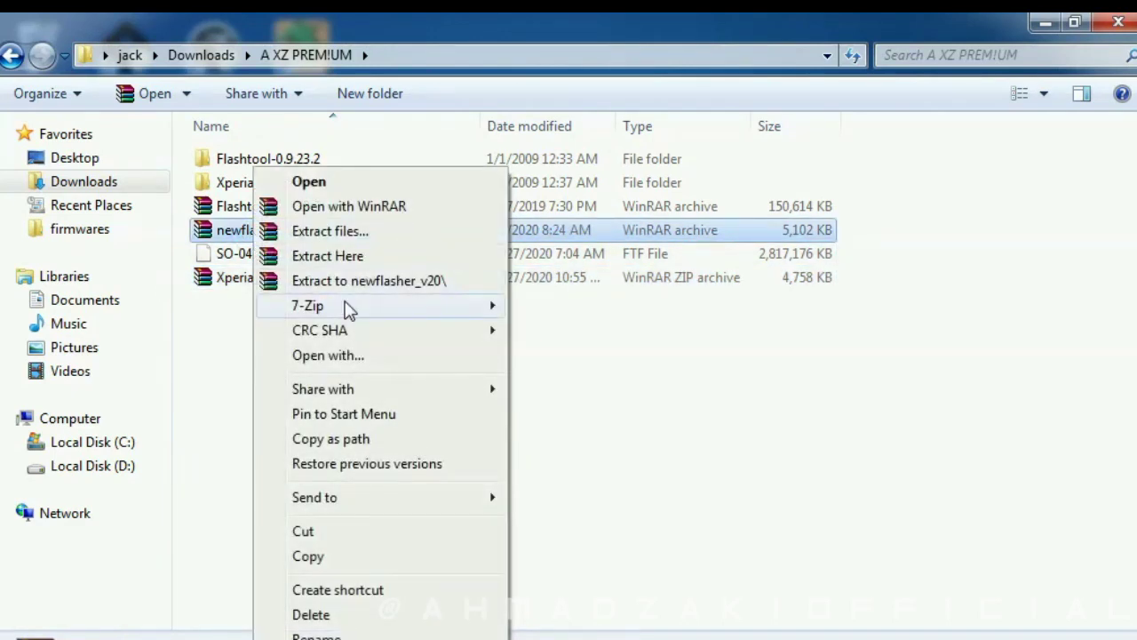
{"action": "mouse_move", "coordinate": [348, 309]}
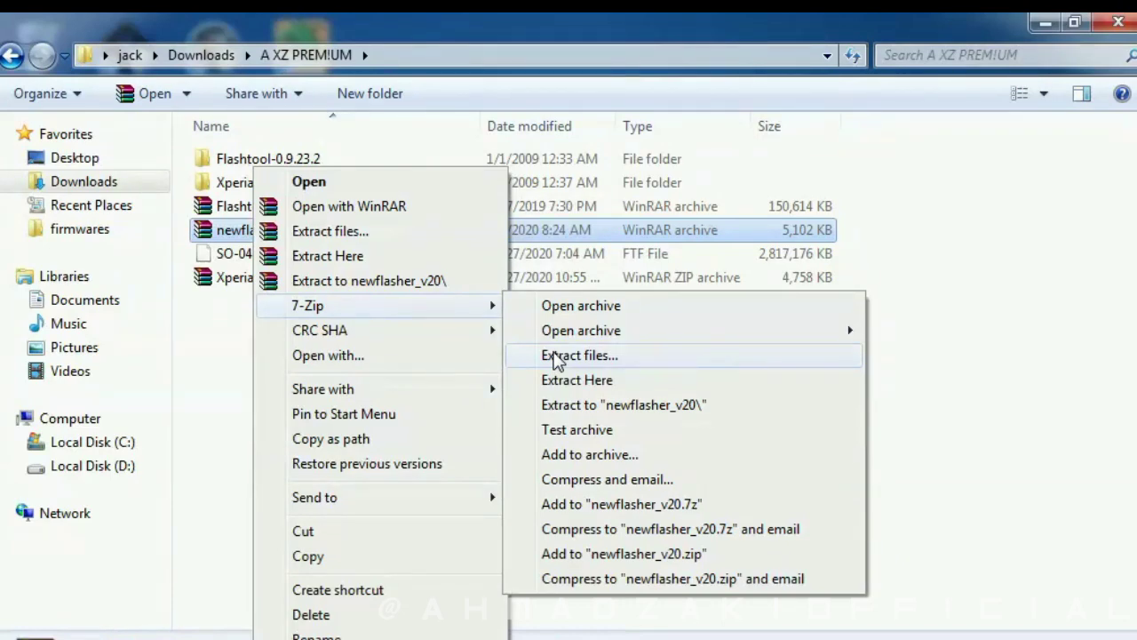
{"action": "left_click", "coordinate": [554, 356]}
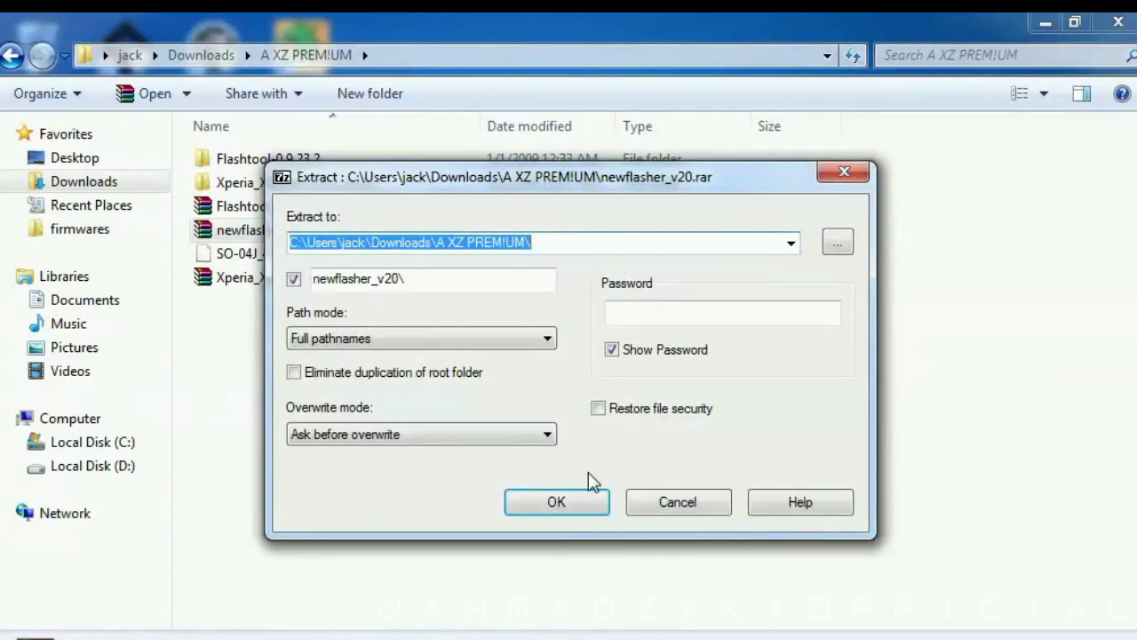
{"action": "left_click", "coordinate": [576, 501]}
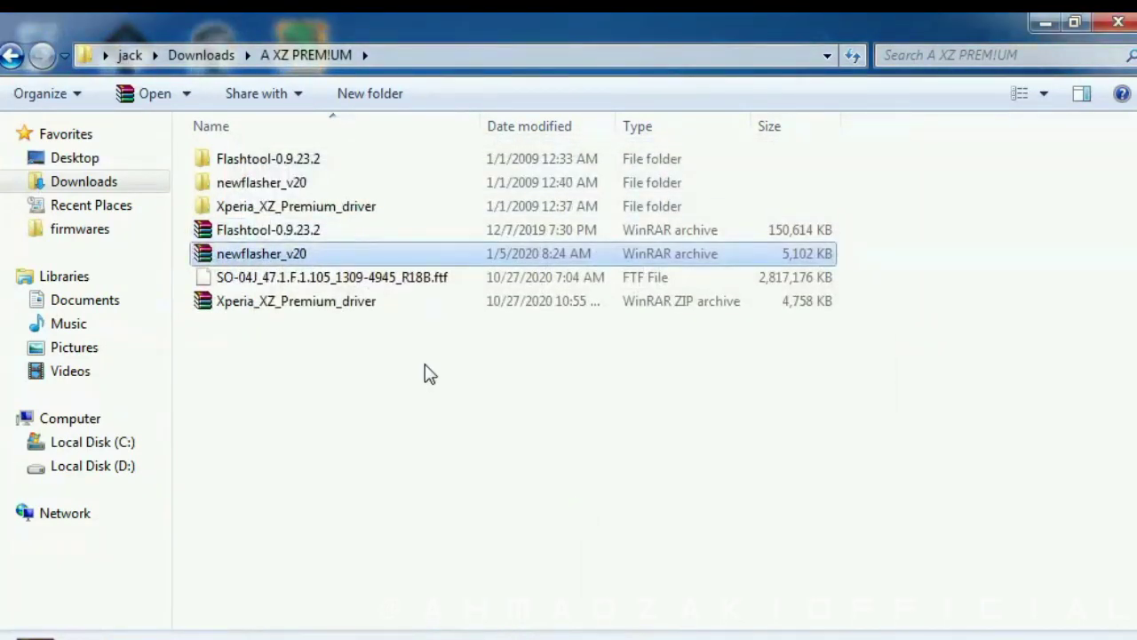
Step: Extract the firmware file SO-04J_47.1.F.1.105_1309-4945_R18B.ftf with 7-Zip into a subfolder of the same name
{"action": "left_click", "coordinate": [275, 278], "text": "ctrl"}
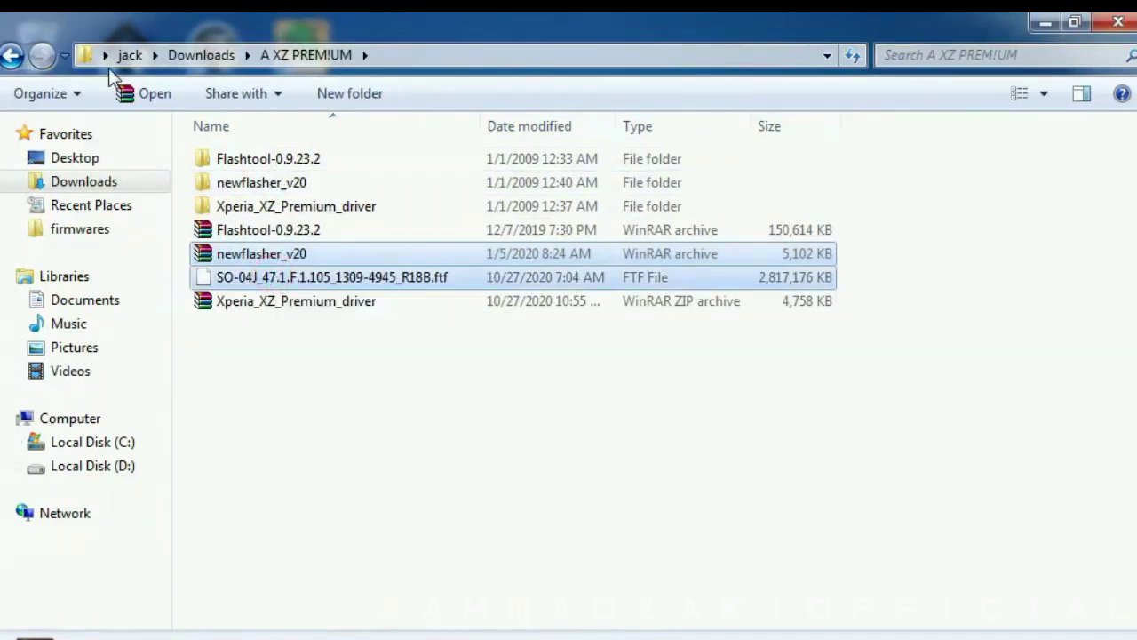
{"action": "left_click", "coordinate": [13, 56]}
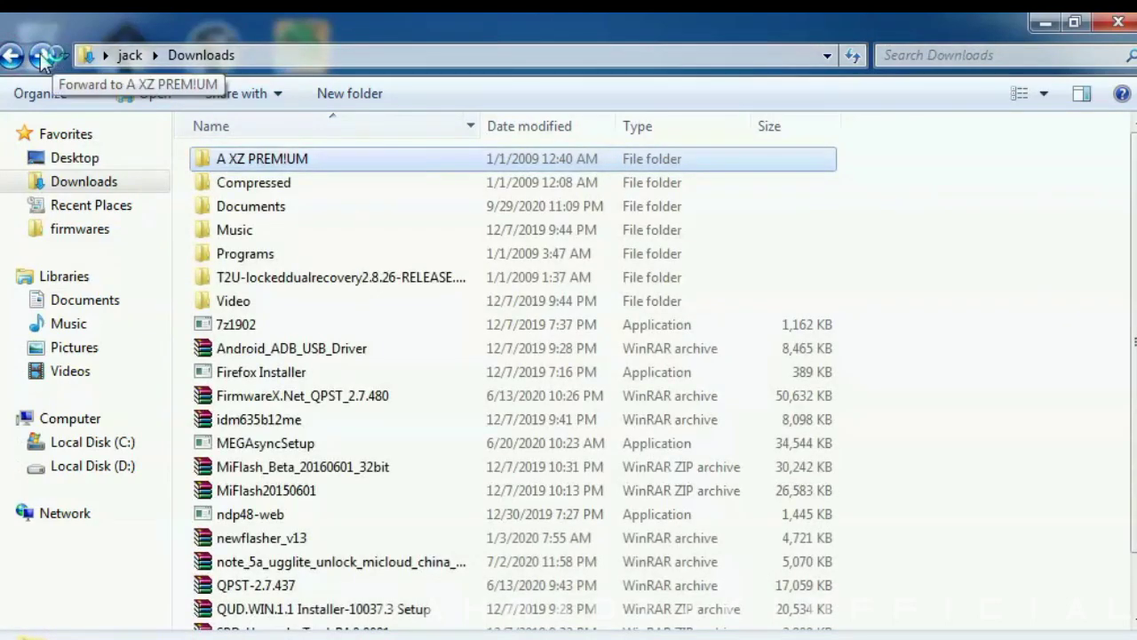
{"action": "left_click", "coordinate": [41, 55]}
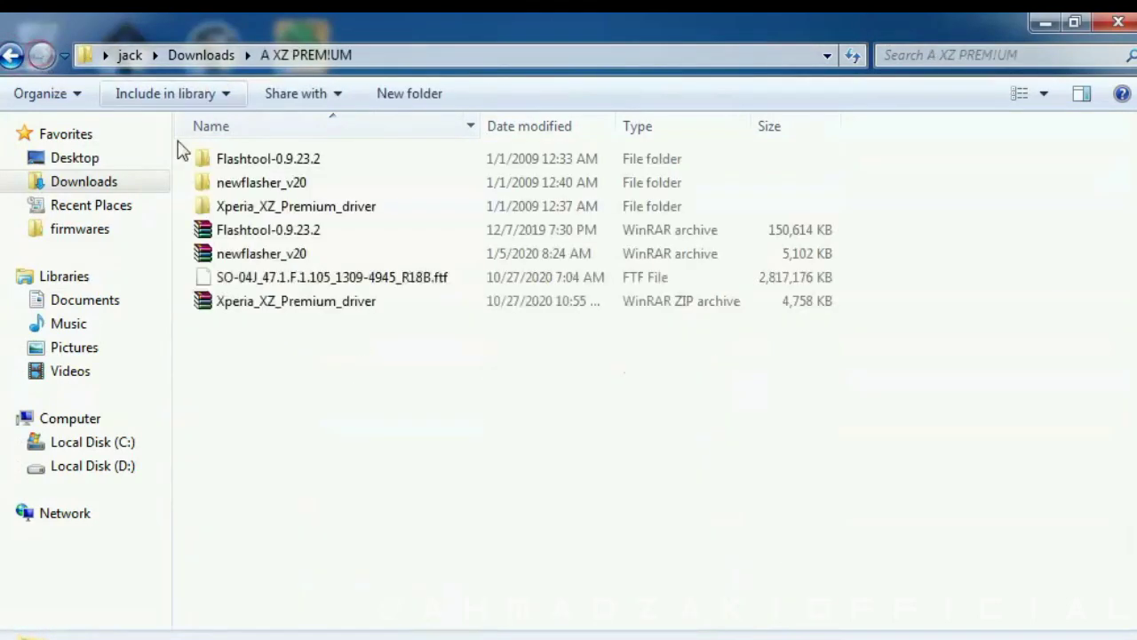
{"action": "right_click", "coordinate": [255, 280]}
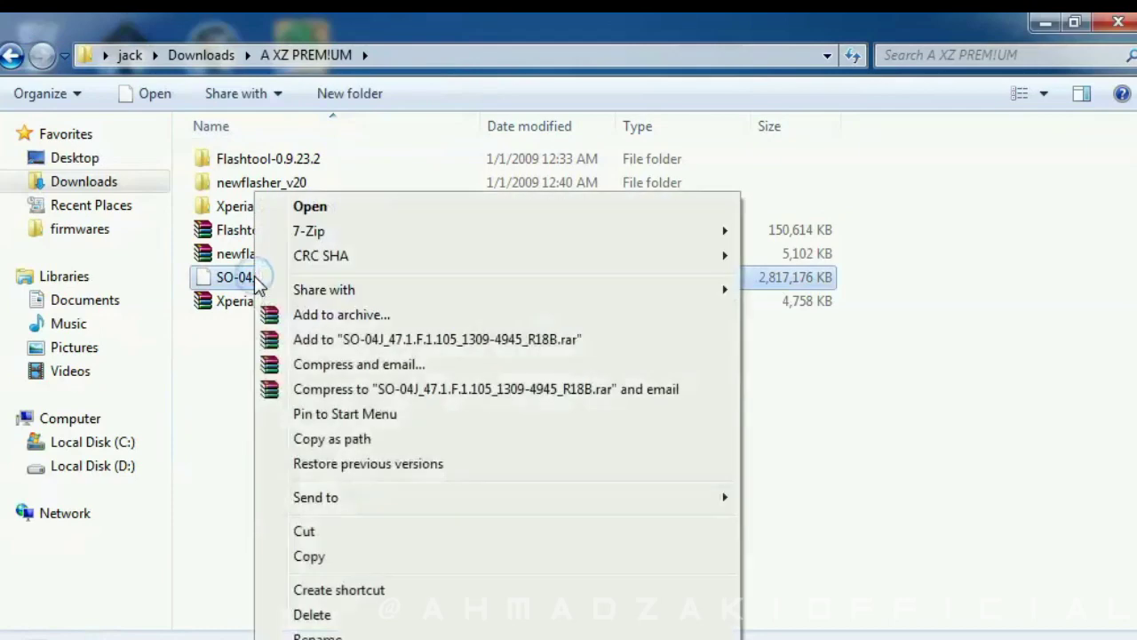
{"action": "mouse_move", "coordinate": [388, 234]}
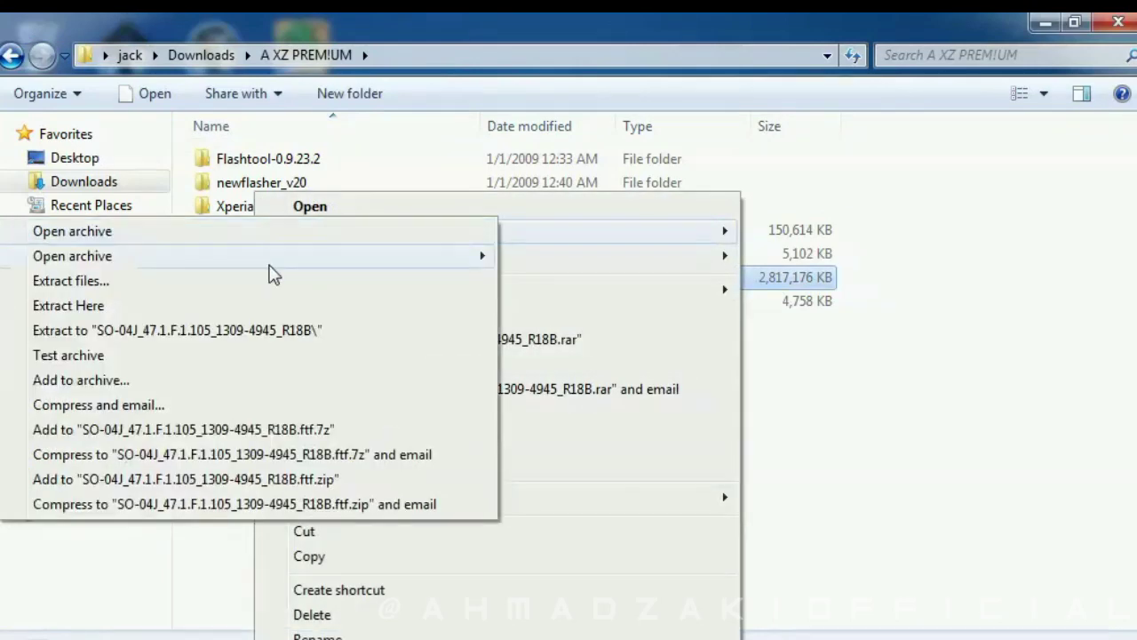
{"action": "left_click", "coordinate": [226, 290]}
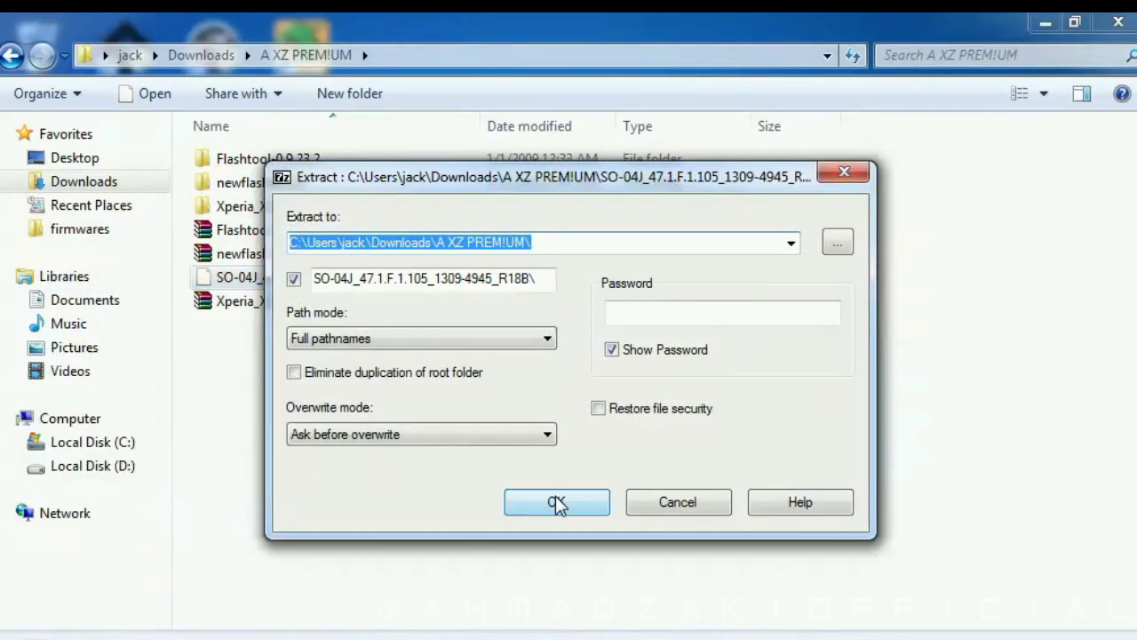
{"action": "left_click", "coordinate": [545, 503]}
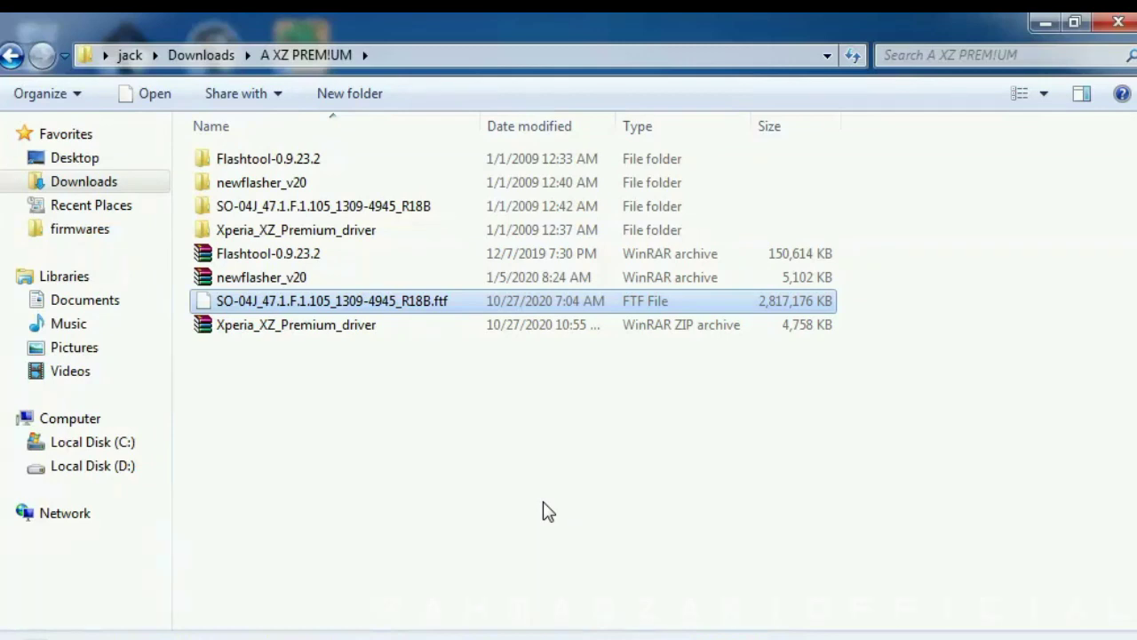
Step: Open the extracted firmware folder SO-04J_47.1.F.1.105_1309-4945_R18B
{"action": "left_click", "coordinate": [325, 207]}
{"action": "right_click", "coordinate": [325, 208]}
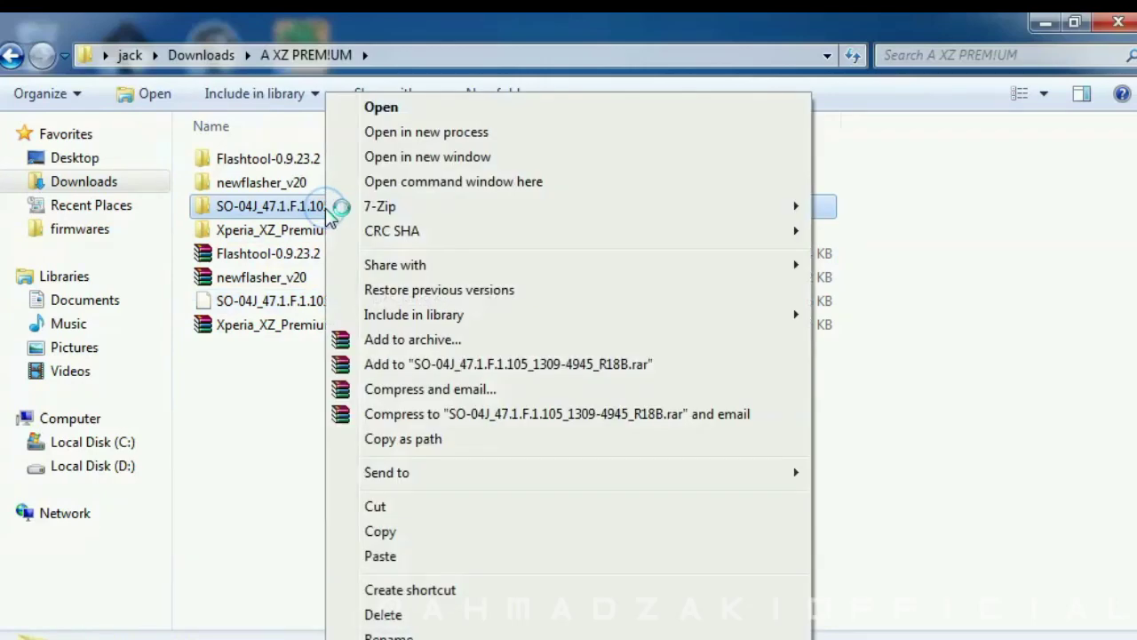
{"action": "left_click", "coordinate": [400, 108]}
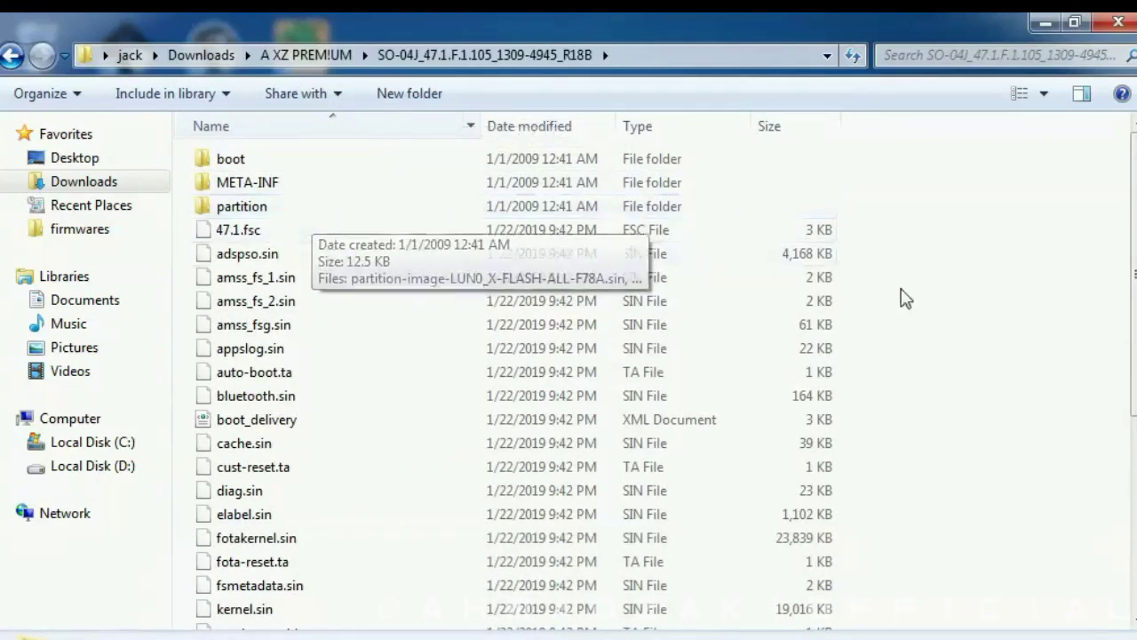
Step: Select all folders and files in the extracted firmware folder, from boot to userdata.sin, and cut them
{"action": "left_click", "coordinate": [1134, 462]}
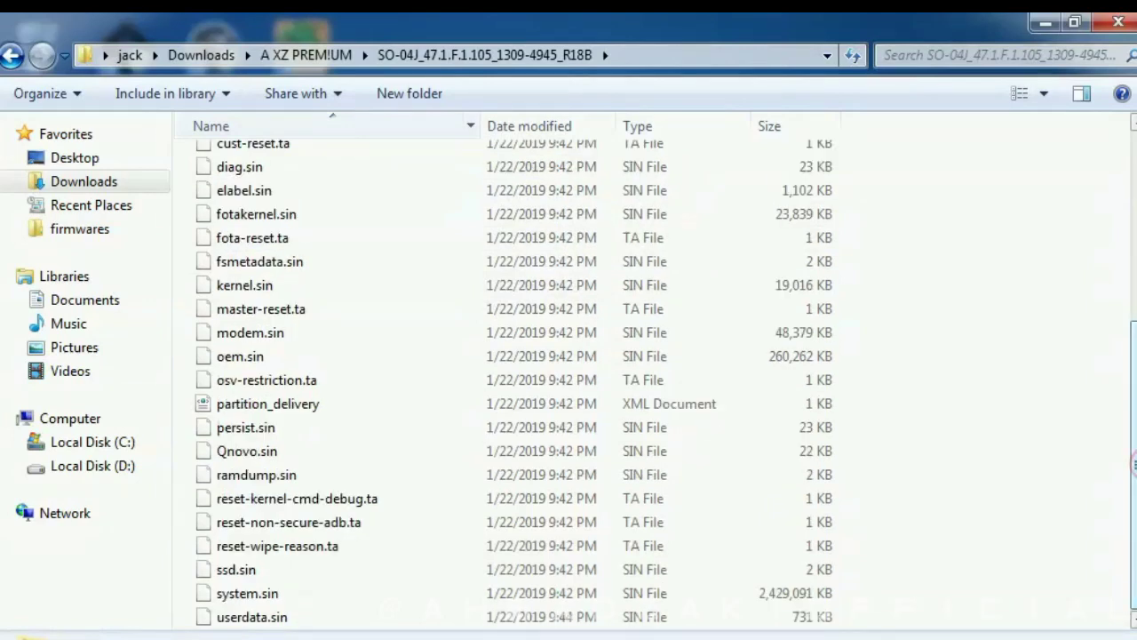
{"action": "left_click", "coordinate": [1134, 293]}
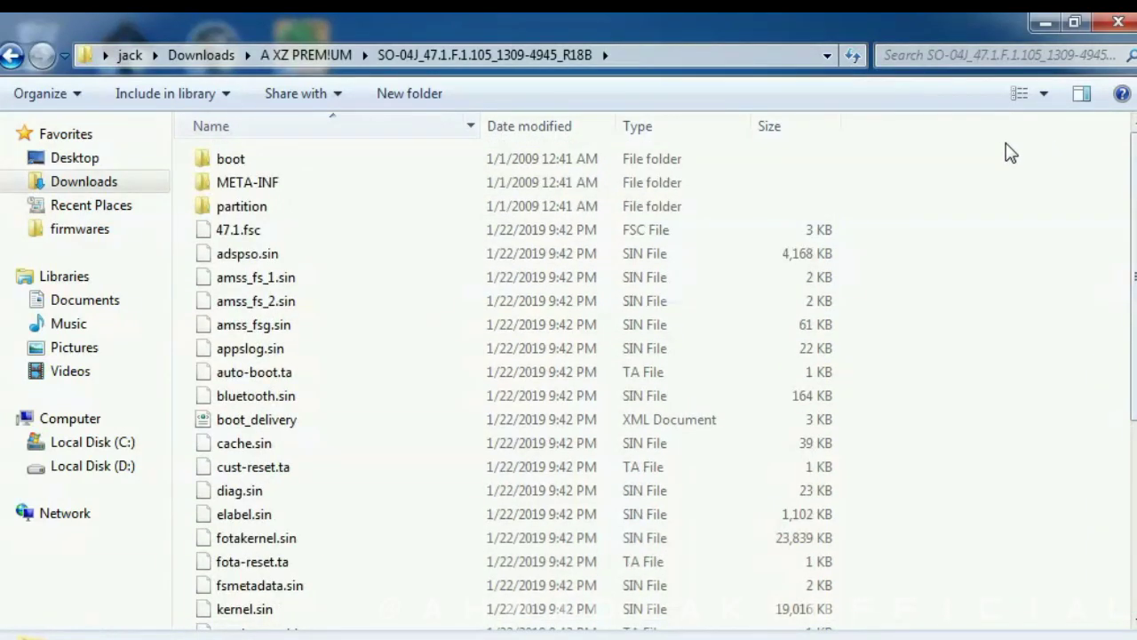
{"action": "left_click_drag", "start_coordinate": [1006, 142], "coordinate": [947, 421]}
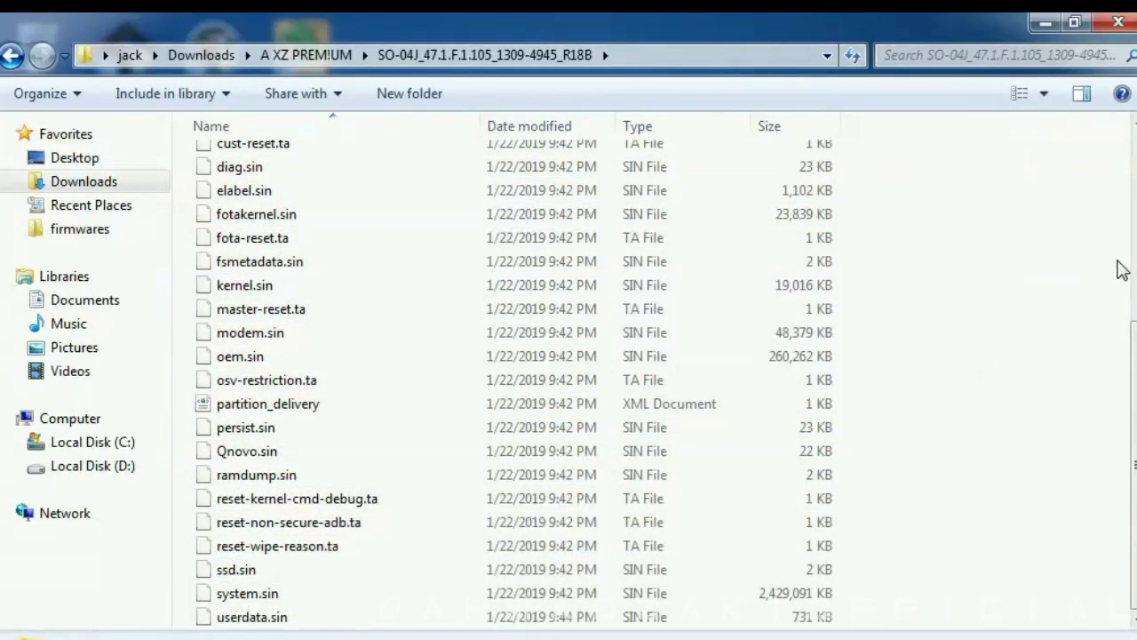
{"action": "scroll", "coordinate": [1133, 462], "scroll_direction": "up", "scroll_amount": 5}
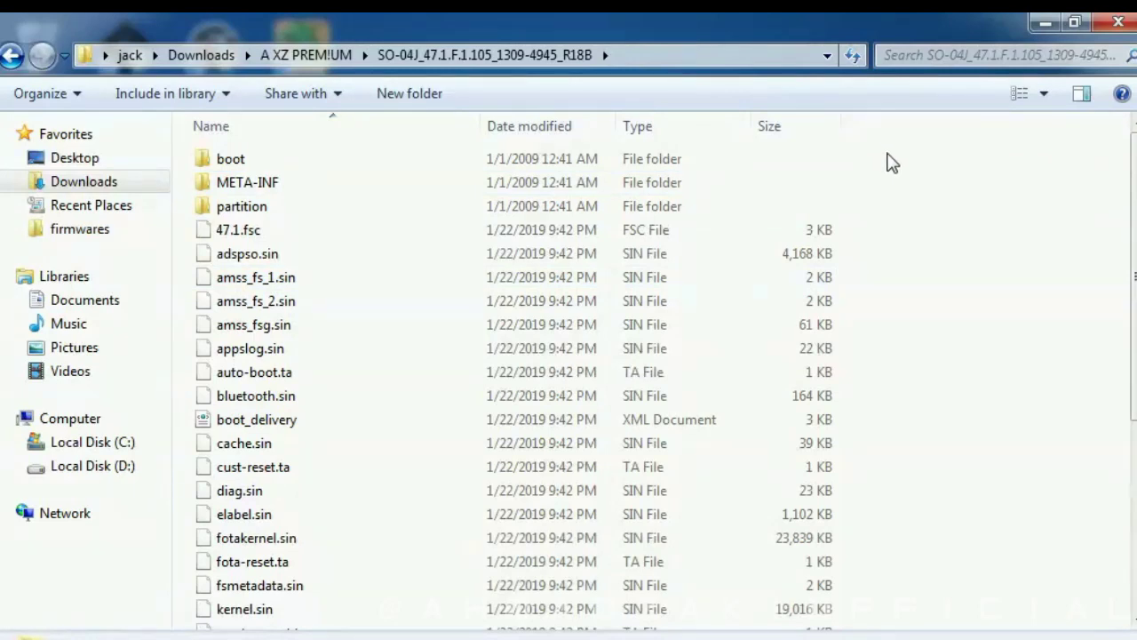
{"action": "left_click_drag", "start_coordinate": [888, 153], "coordinate": [514, 636]}
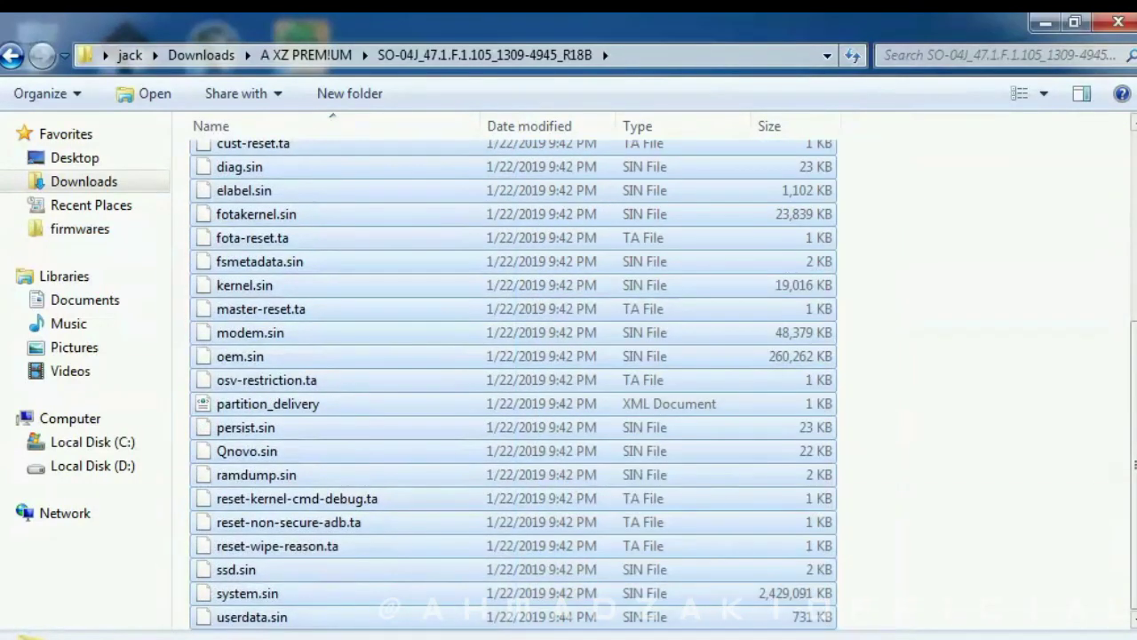
{"action": "scroll", "coordinate": [513, 382], "scroll_direction": "up", "scroll_amount": 5}
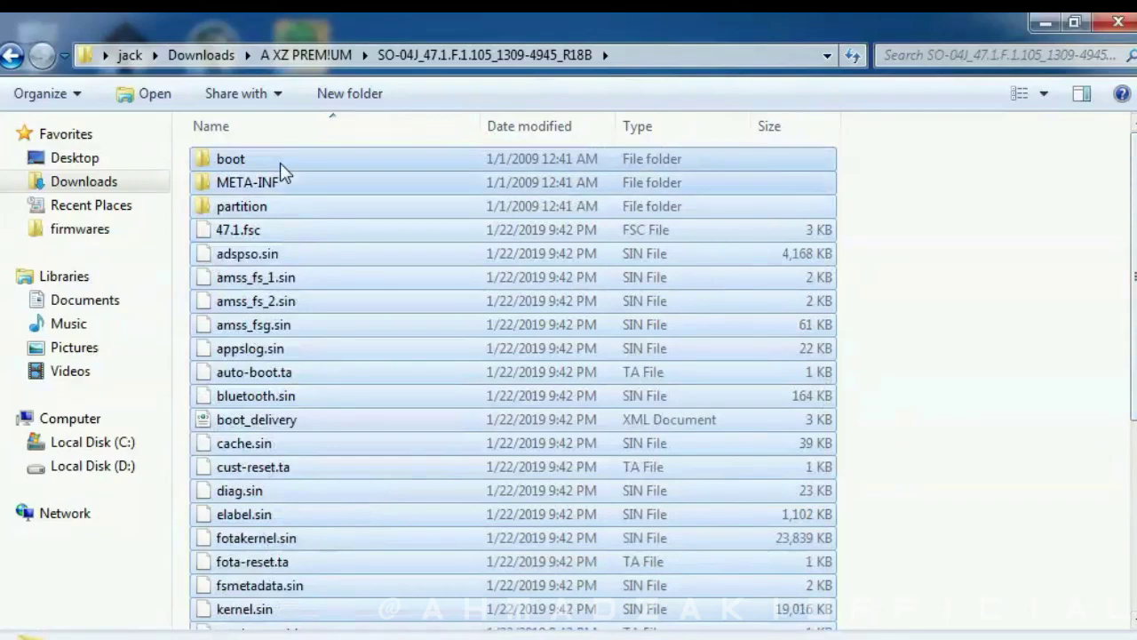
{"action": "right_click", "coordinate": [227, 183]}
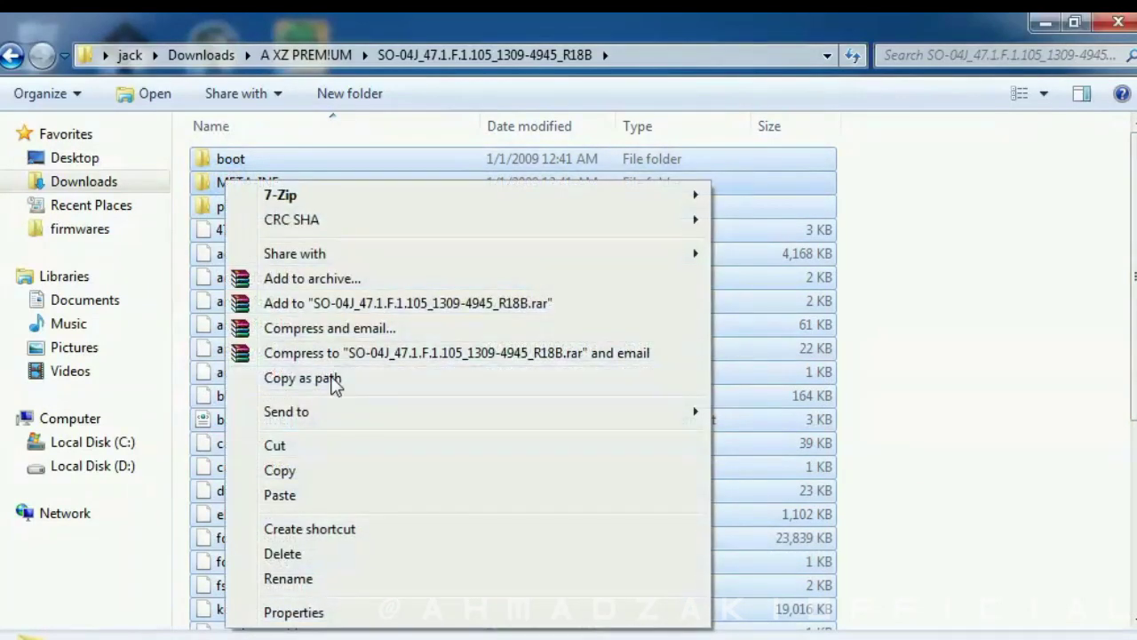
{"action": "left_click", "coordinate": [275, 446]}
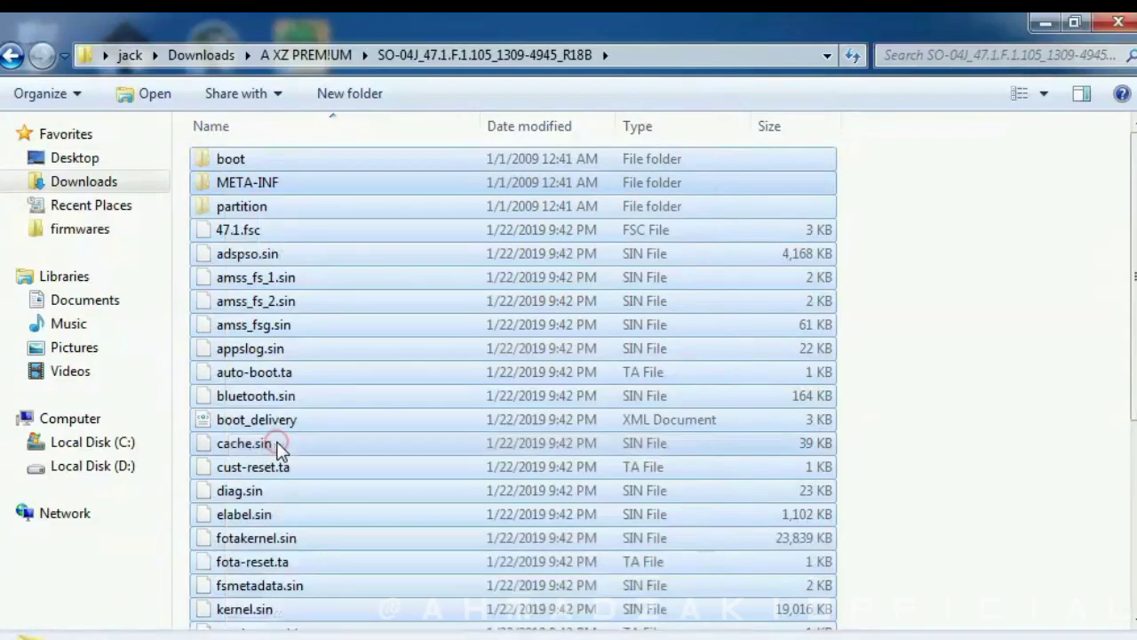
Step: Return to A XZ PREM!UM, open the newflasher_v20 folder and paste the cut firmware files there
{"action": "left_click", "coordinate": [11, 57]}
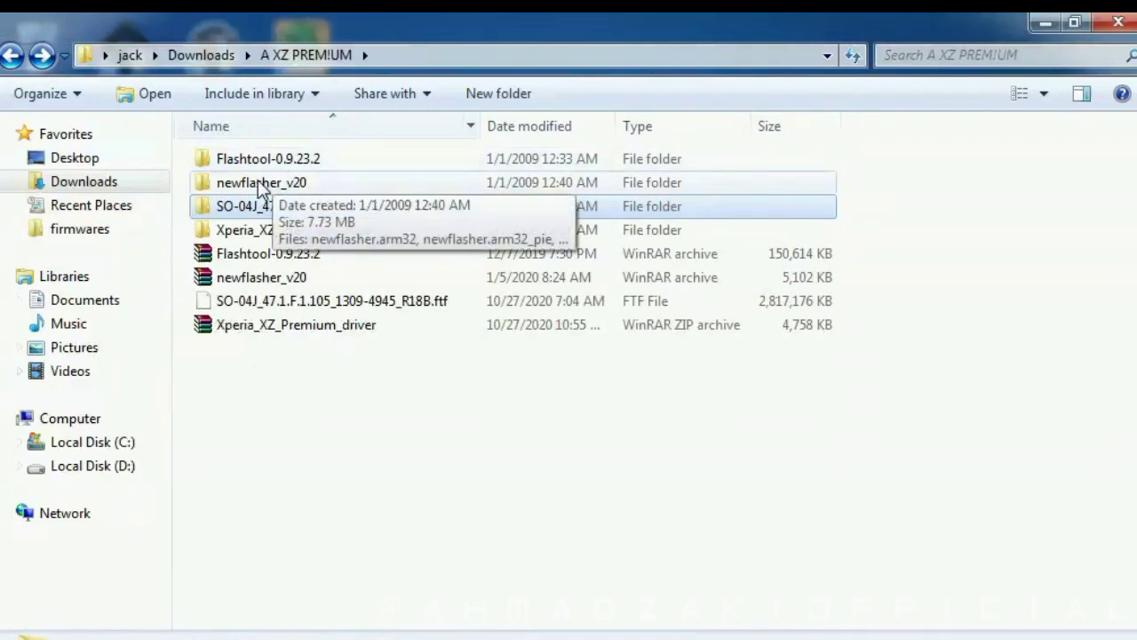
{"action": "right_click", "coordinate": [261, 185]}
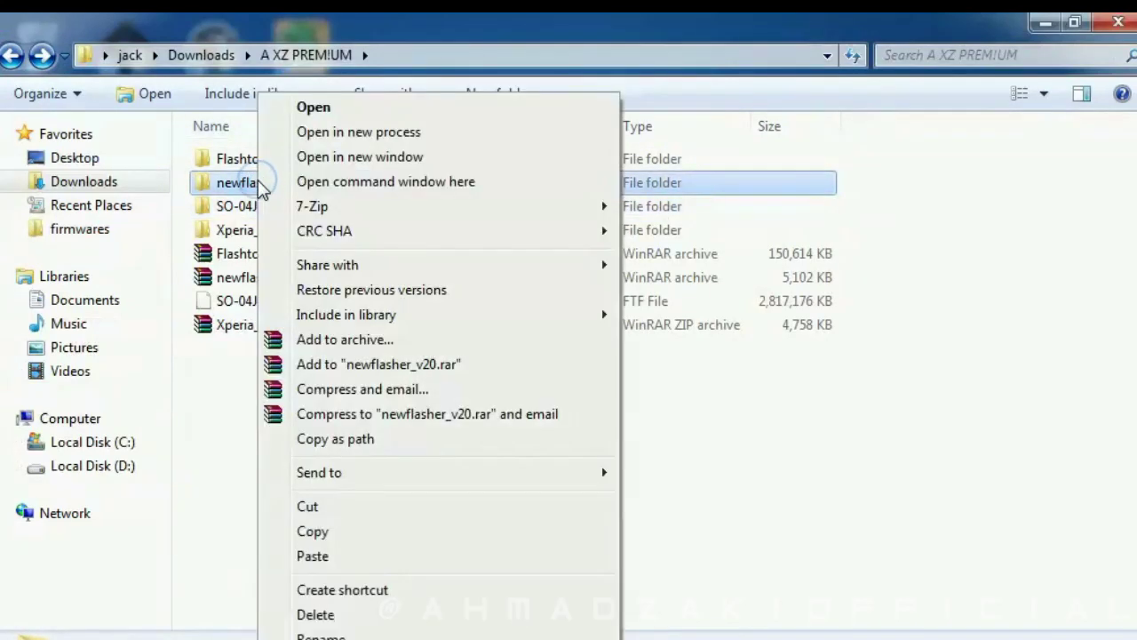
{"action": "left_click", "coordinate": [312, 108]}
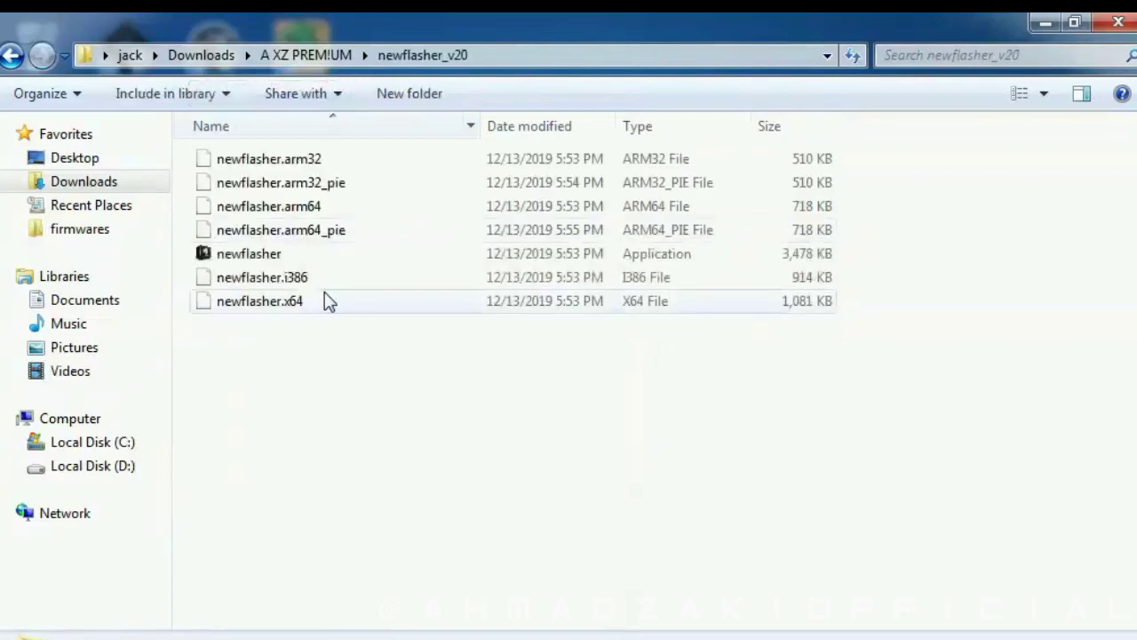
{"action": "right_click", "coordinate": [352, 515]}
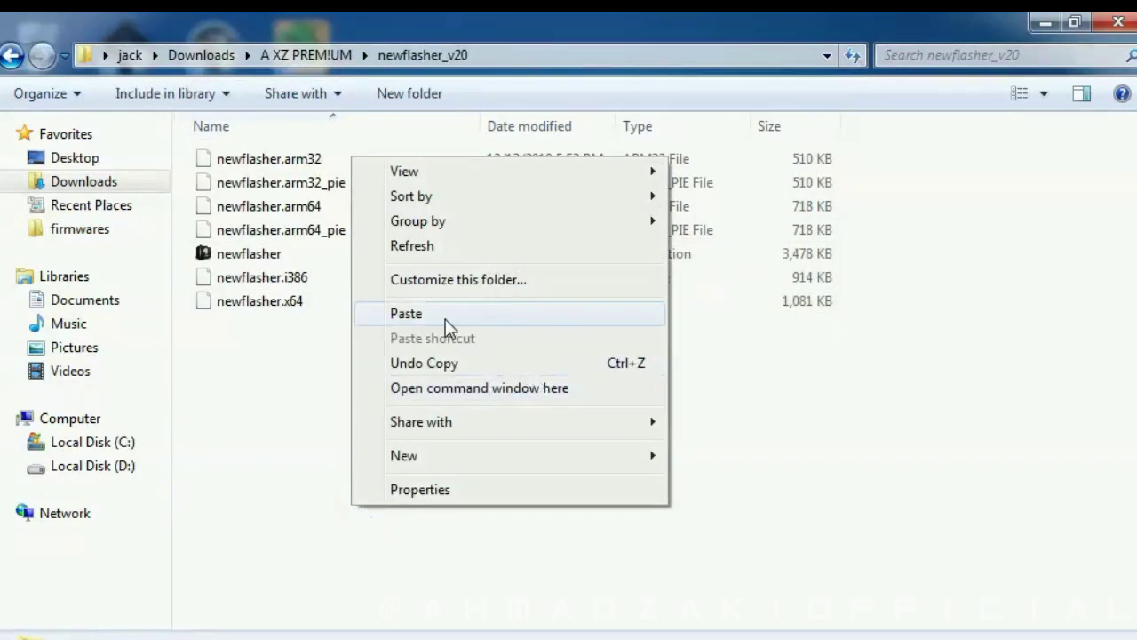
{"action": "left_click", "coordinate": [406, 313]}
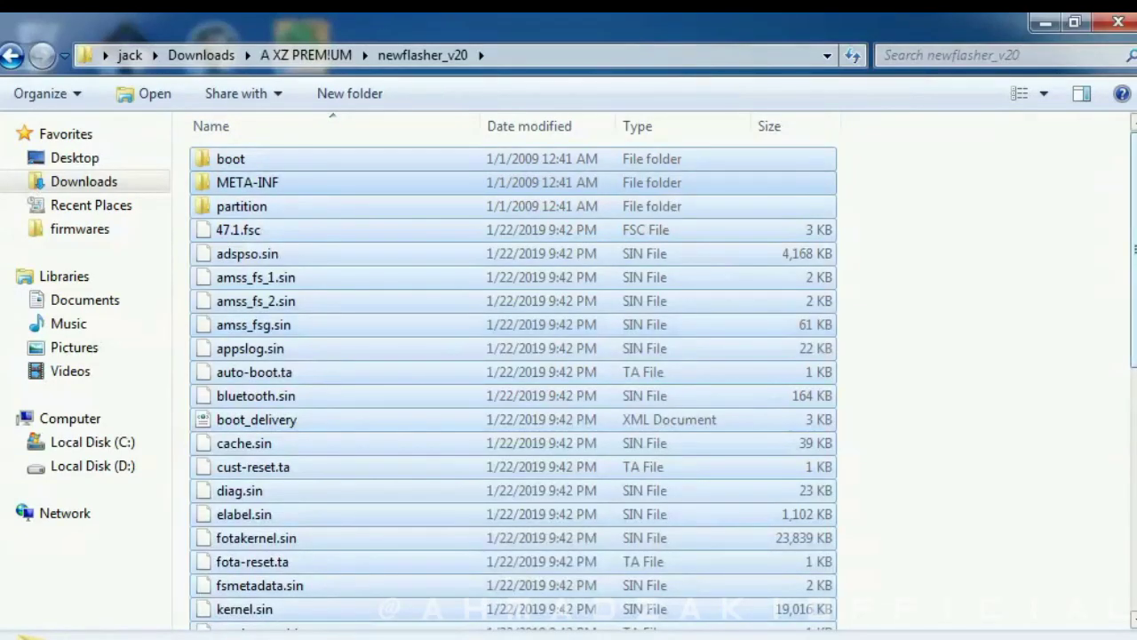
Step: Look through the pasted firmware files in newflasher_v20, and reload the folder to clear the file selection
{"action": "scroll", "coordinate": [1013, 284], "scroll_direction": "down", "scroll_amount": 5}
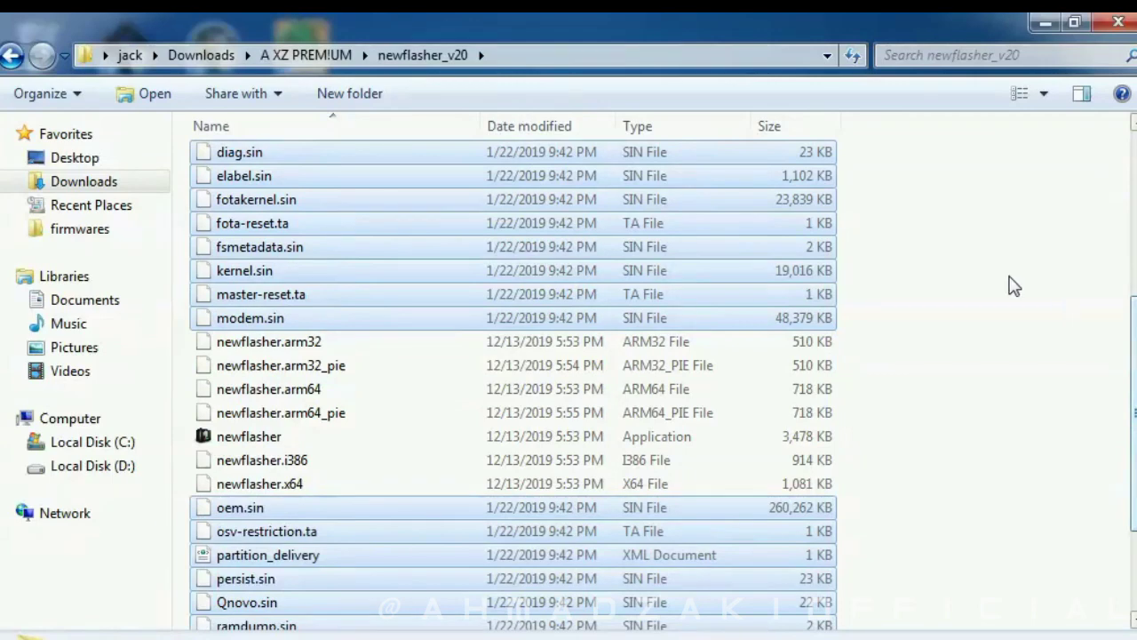
{"action": "left_click", "coordinate": [11, 57]}
{"action": "left_click", "coordinate": [40, 56]}
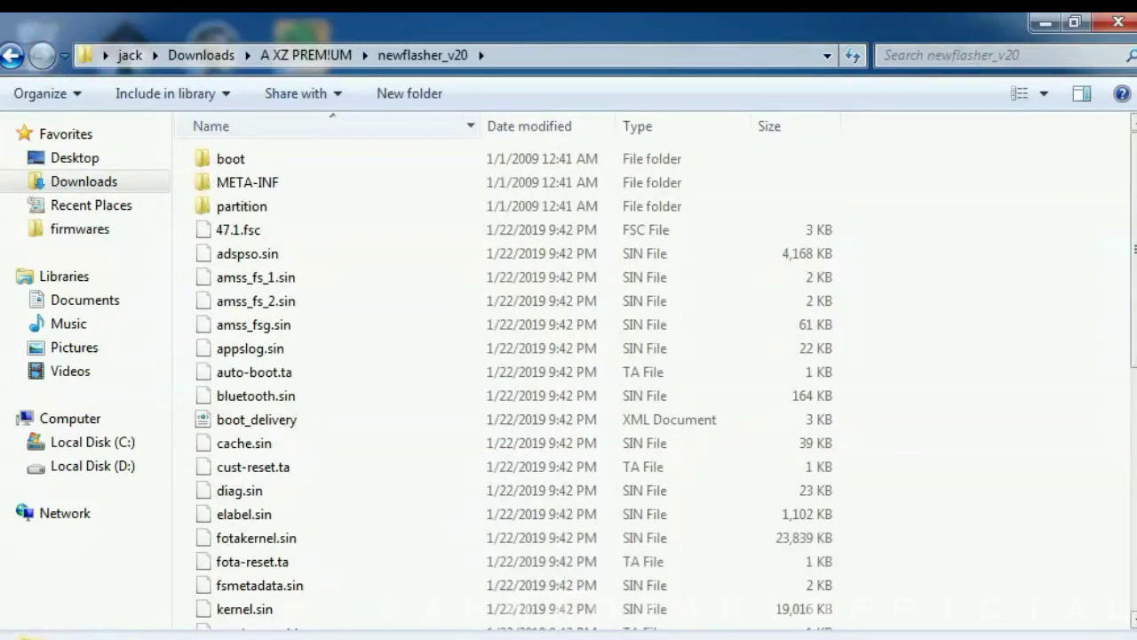
Step: Find the newflasher application among the firmware files in newflasher_v20 and run it as administrator
{"action": "scroll", "coordinate": [507, 373], "scroll_direction": "down", "scroll_amount": 6}
{"action": "mouse_move", "coordinate": [265, 382]}
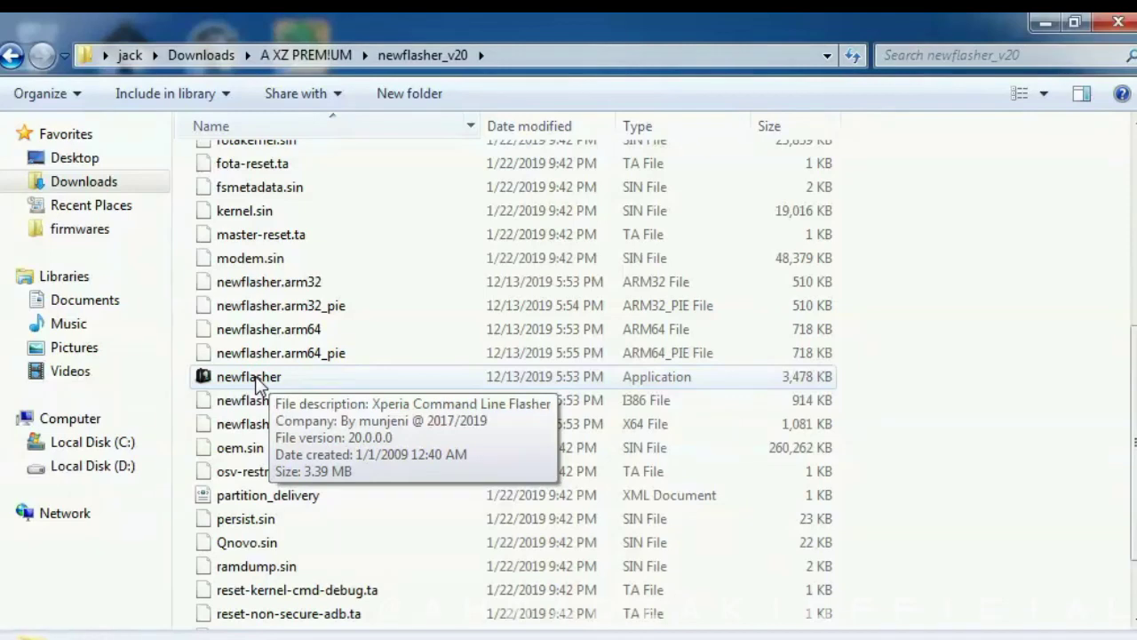
{"action": "scroll", "coordinate": [256, 382], "scroll_direction": "down", "scroll_amount": 1}
{"action": "left_click", "coordinate": [249, 346]}
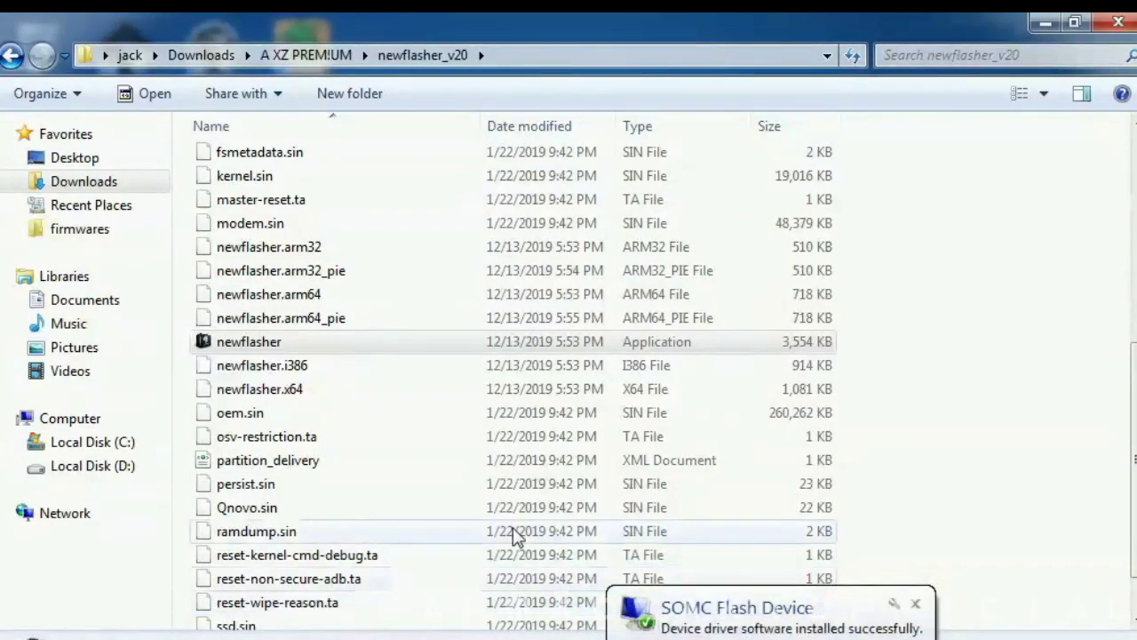
{"action": "left_click", "coordinate": [248, 343]}
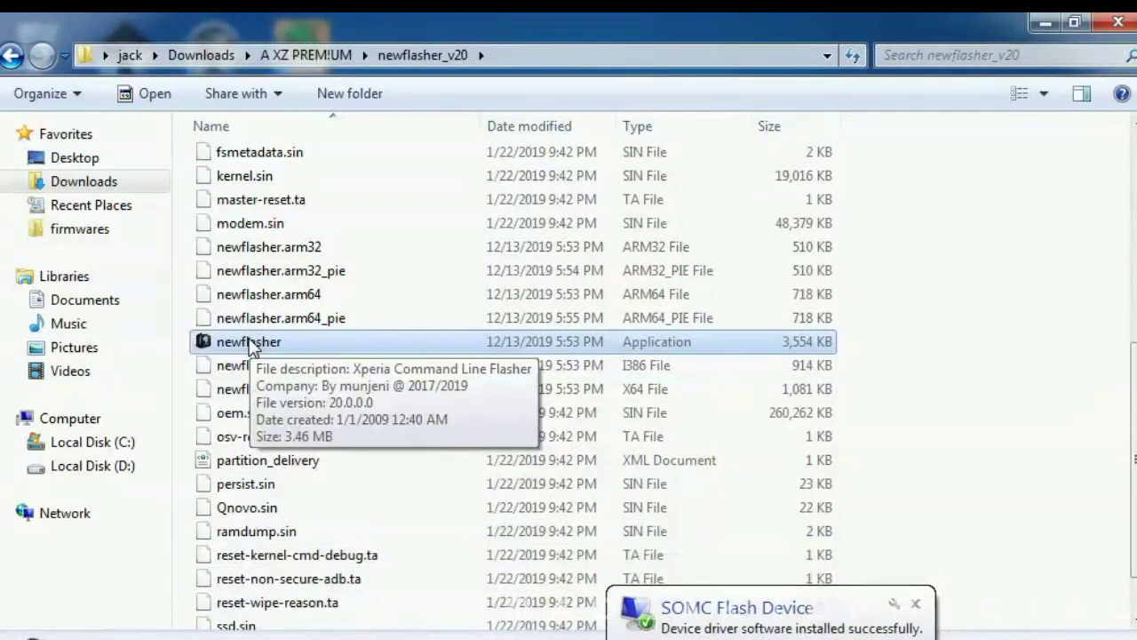
{"action": "right_click", "coordinate": [251, 347]}
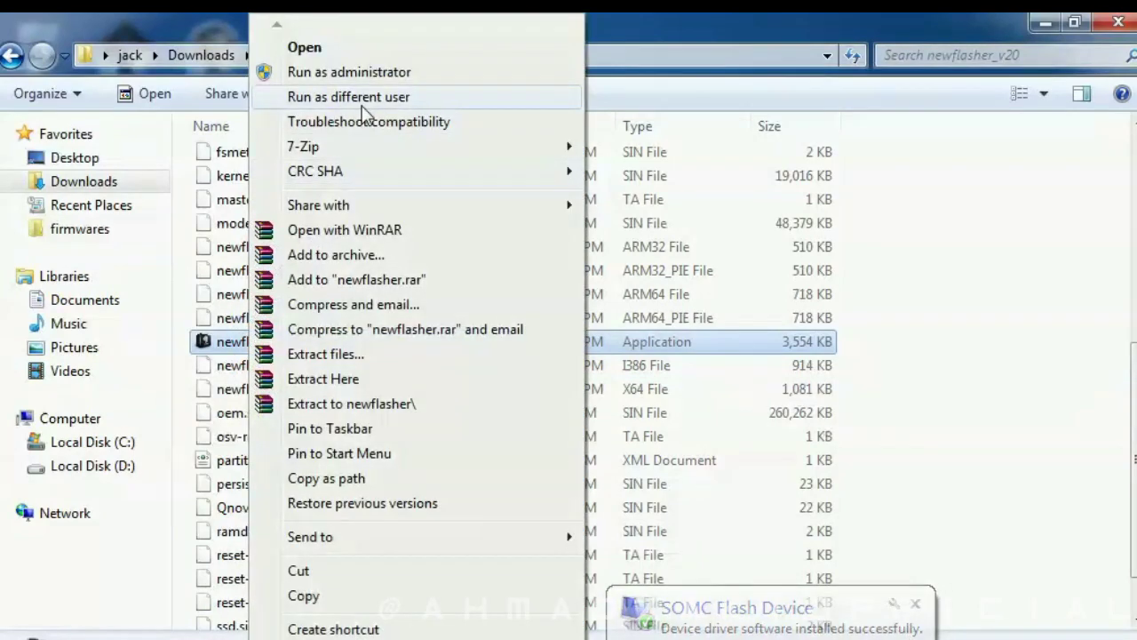
{"action": "left_click", "coordinate": [344, 73]}
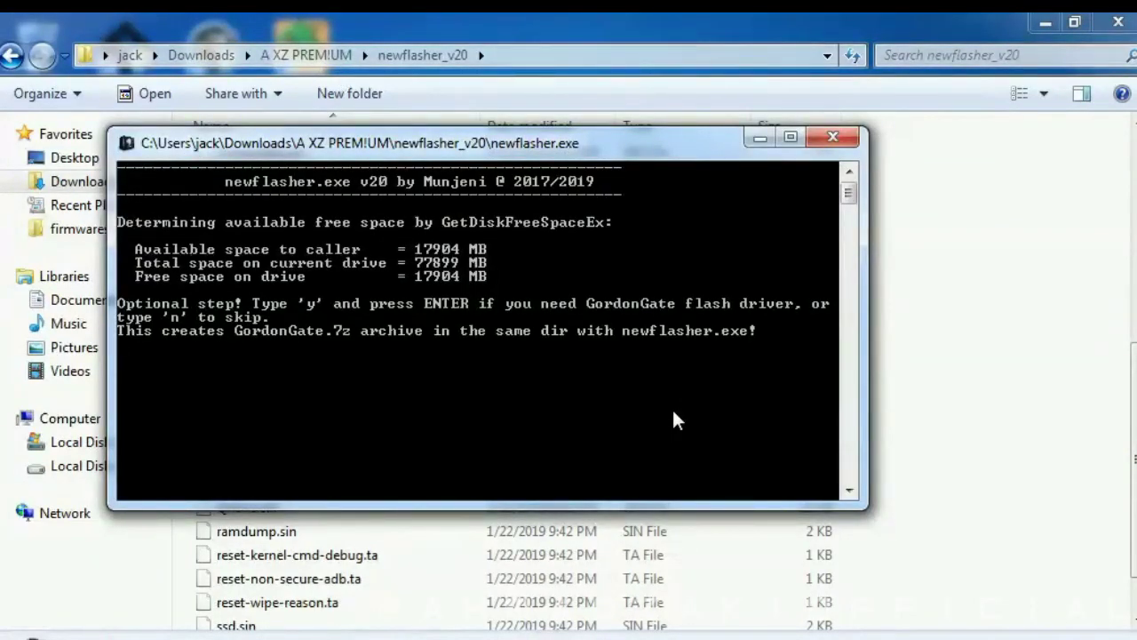
{"action": "left_click", "coordinate": [674, 412]}
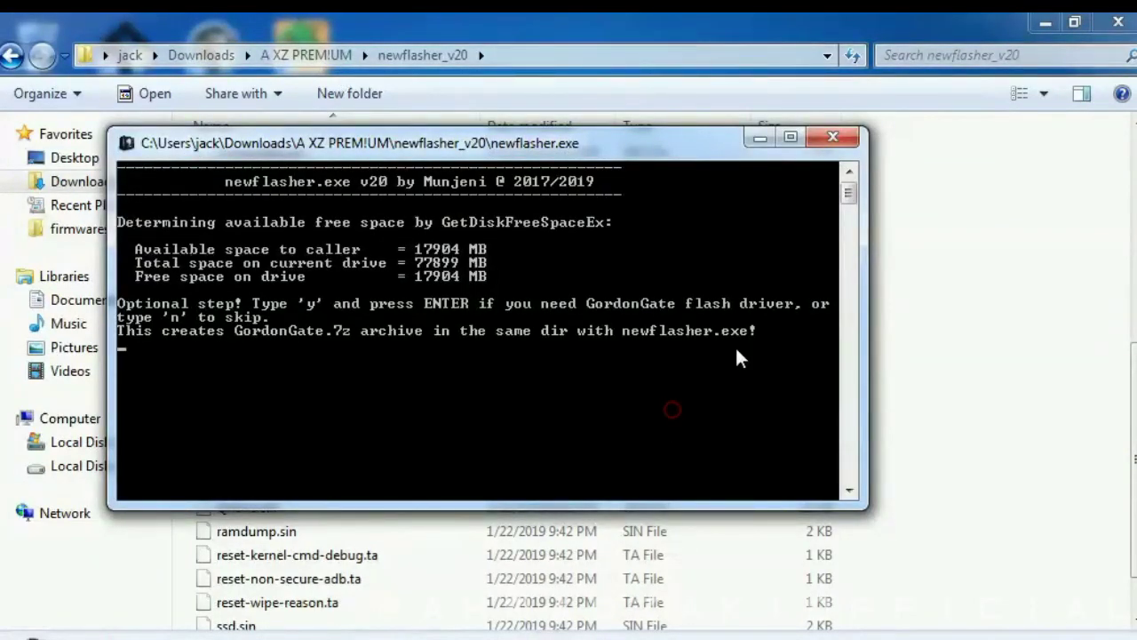
Step: Minimize the open windows, postpone the Windows restart with Restart Later, and bring back the newflasher_v20 folder and newflasher console
{"action": "left_click", "coordinate": [1038, 22]}
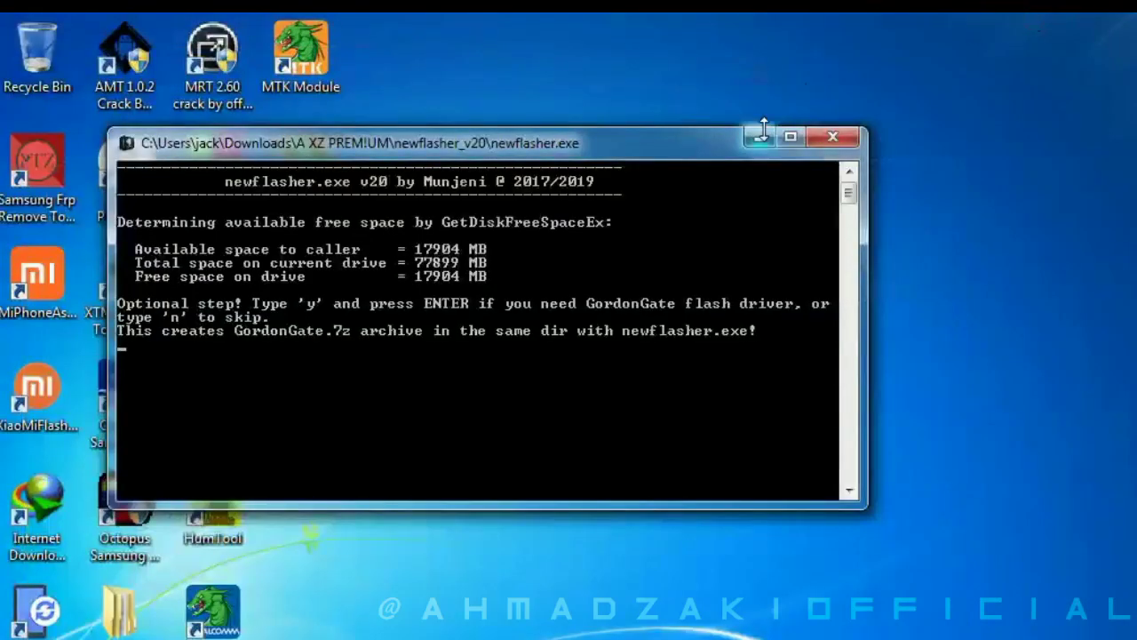
{"action": "left_click", "coordinate": [759, 138]}
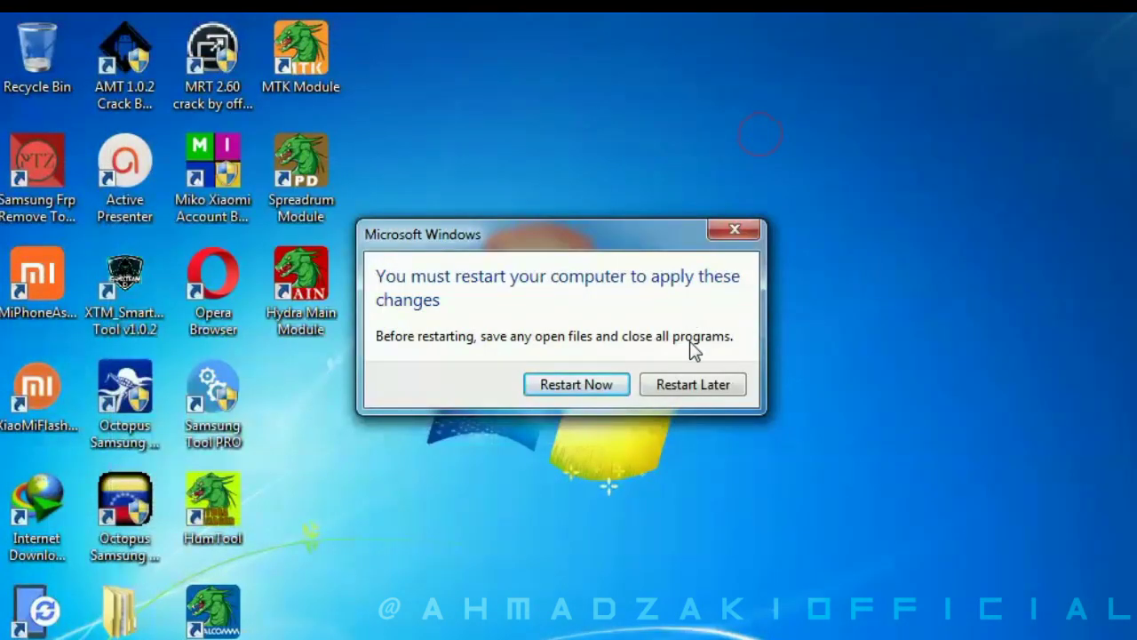
{"action": "left_click", "coordinate": [694, 389]}
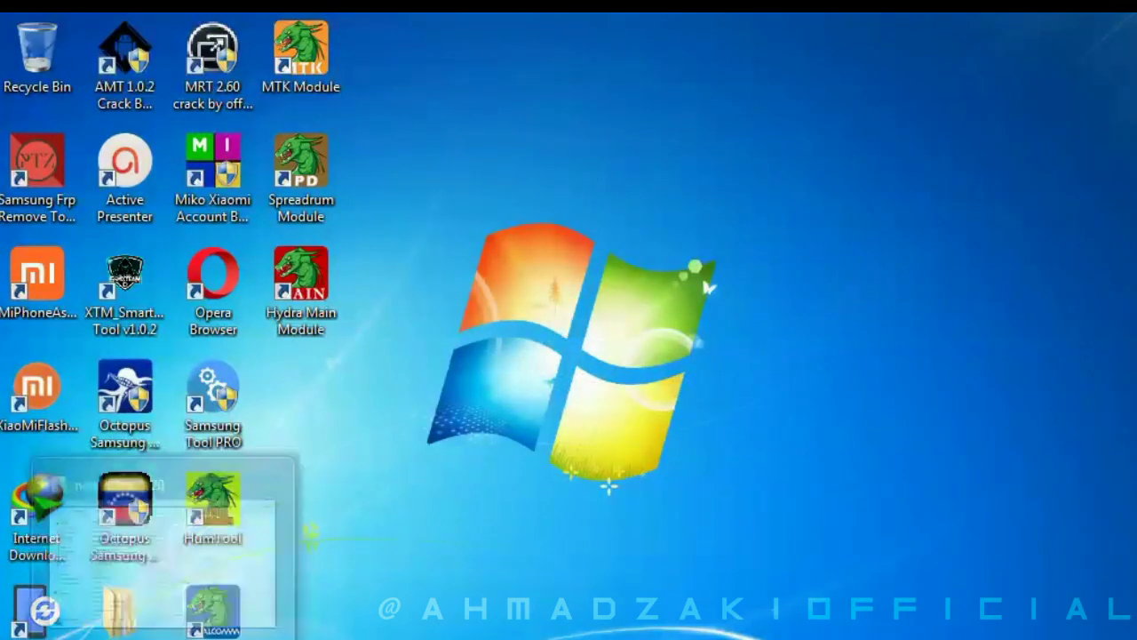
{"action": "left_click", "coordinate": [254, 591]}
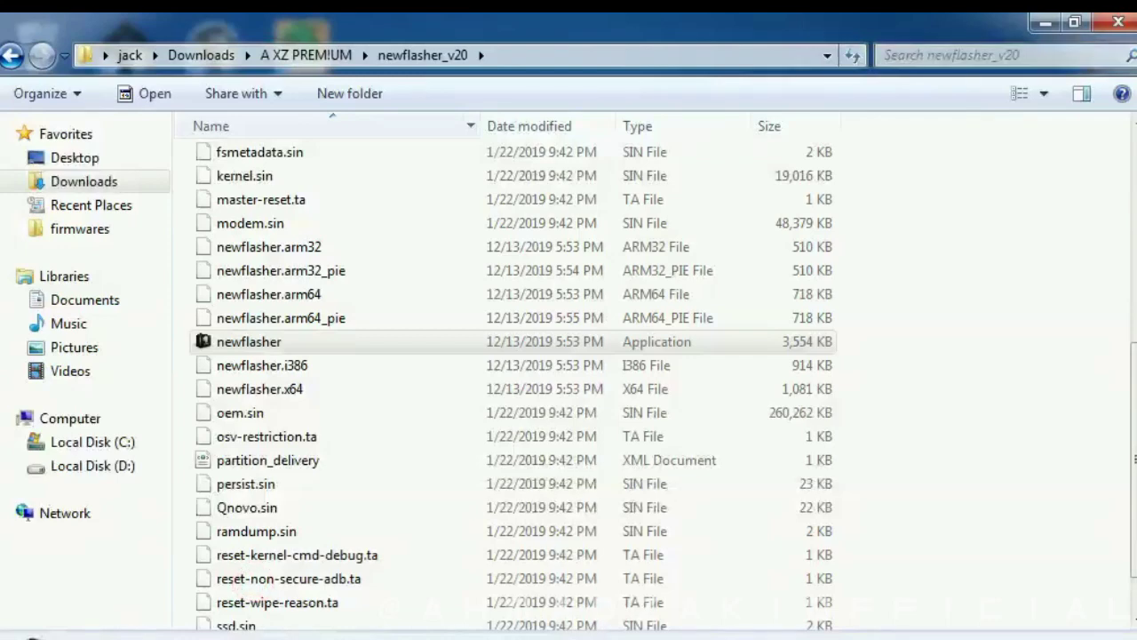
{"action": "mouse_move", "coordinate": [454, 626]}
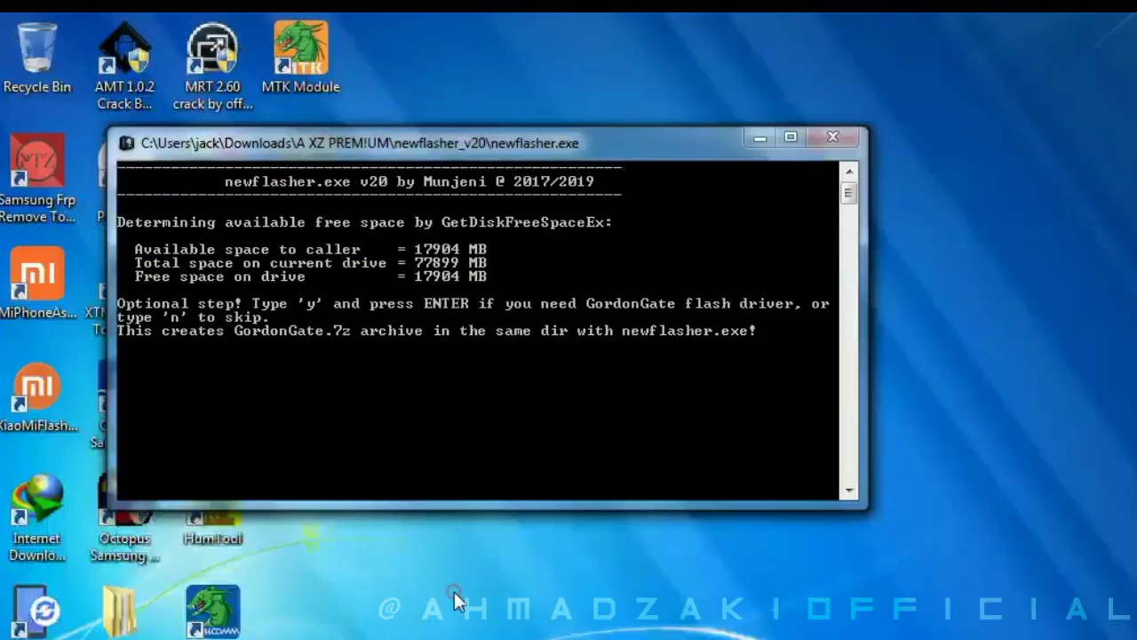
{"action": "left_click", "coordinate": [454, 591]}
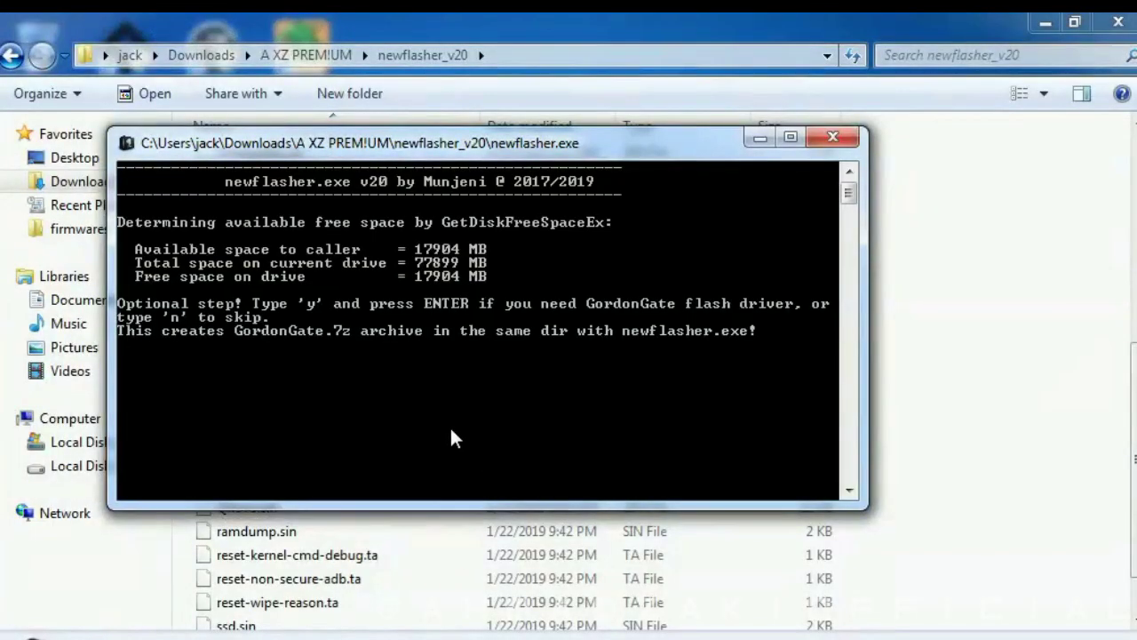
Step: Answer n to newflasher's optional prompts for the GordonGate flash driver, the trim area dump and flashing to boot slots a and b
{"action": "type", "text": "n"}
{"action": "key", "text": "Return"}
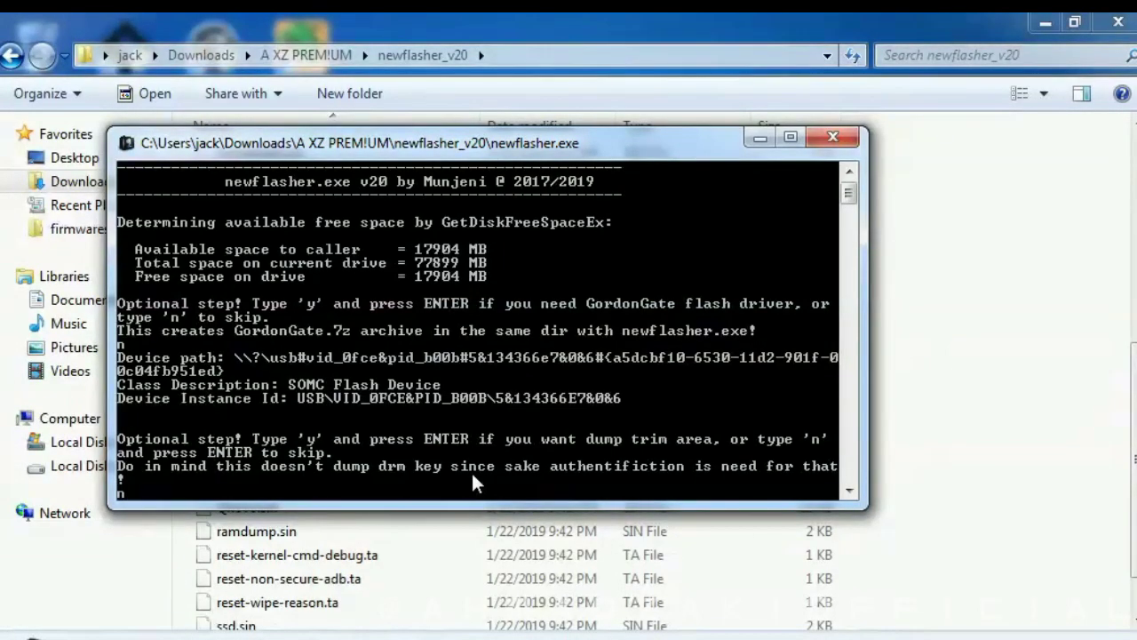
{"action": "type", "text": "n"}
{"action": "key", "text": "Return"}
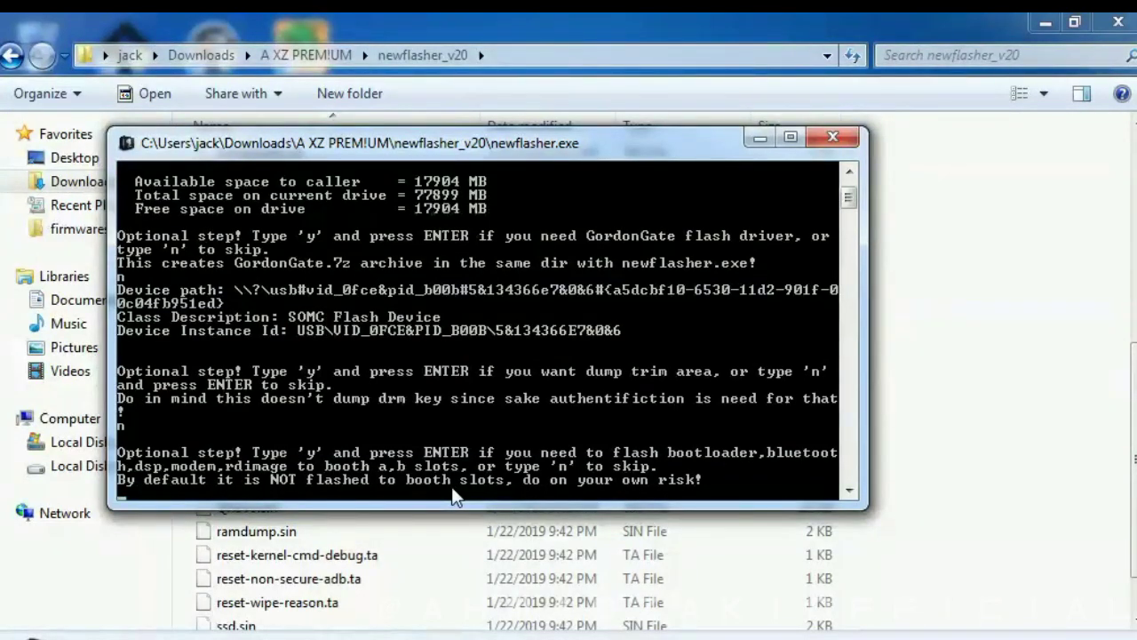
{"action": "type", "text": "n"}
{"action": "key", "text": "Return"}
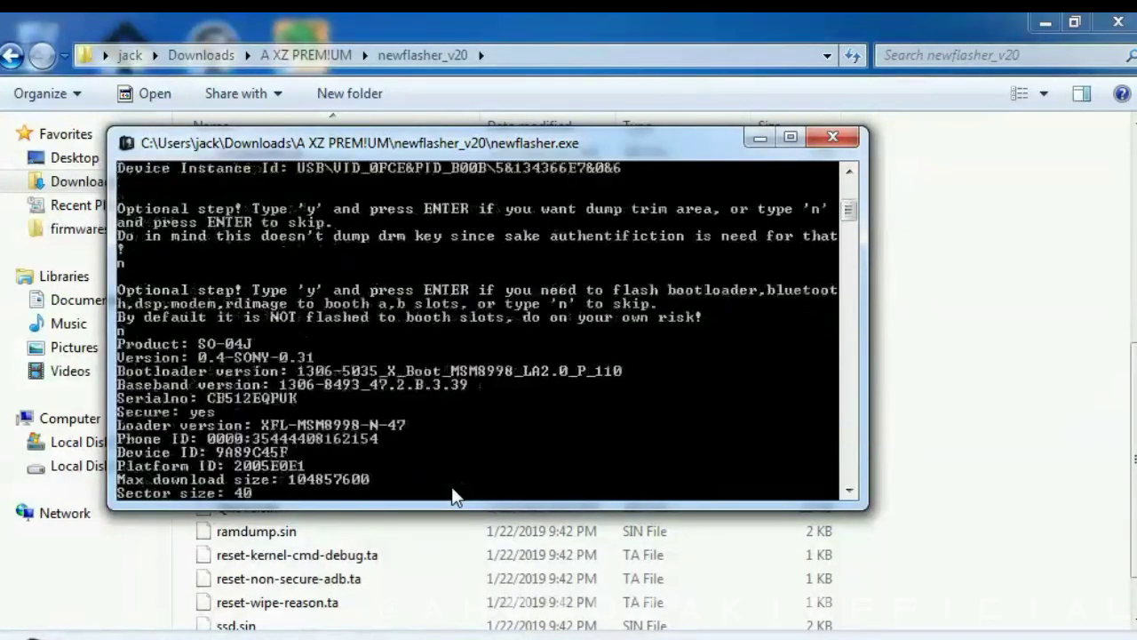